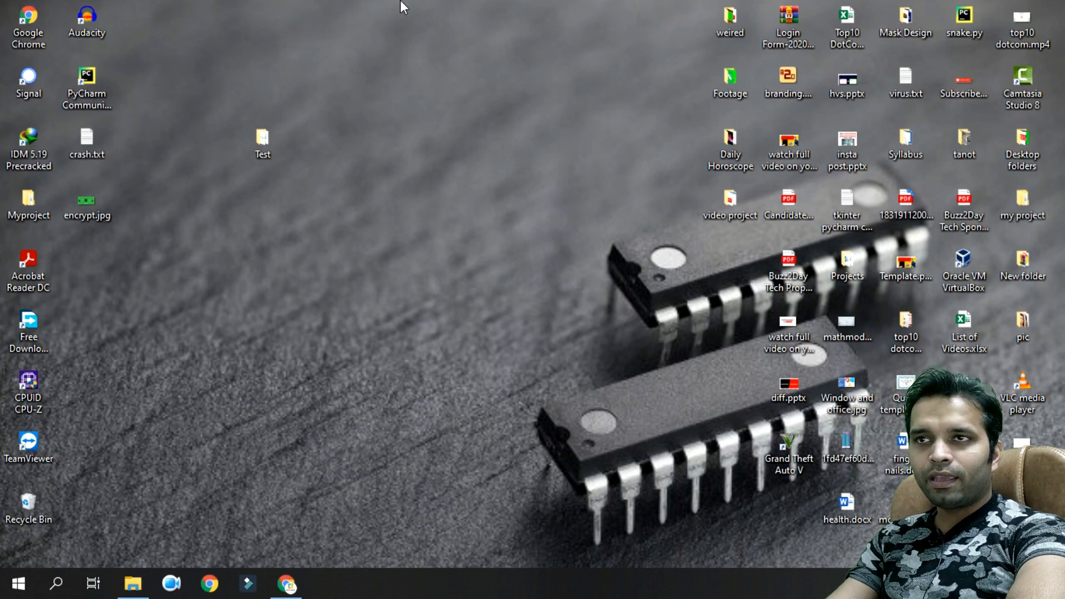
Step: Open the desktop's Test folder to show the lock-badged Channel intro.mp4 and My Doc.docx
click(263, 132)
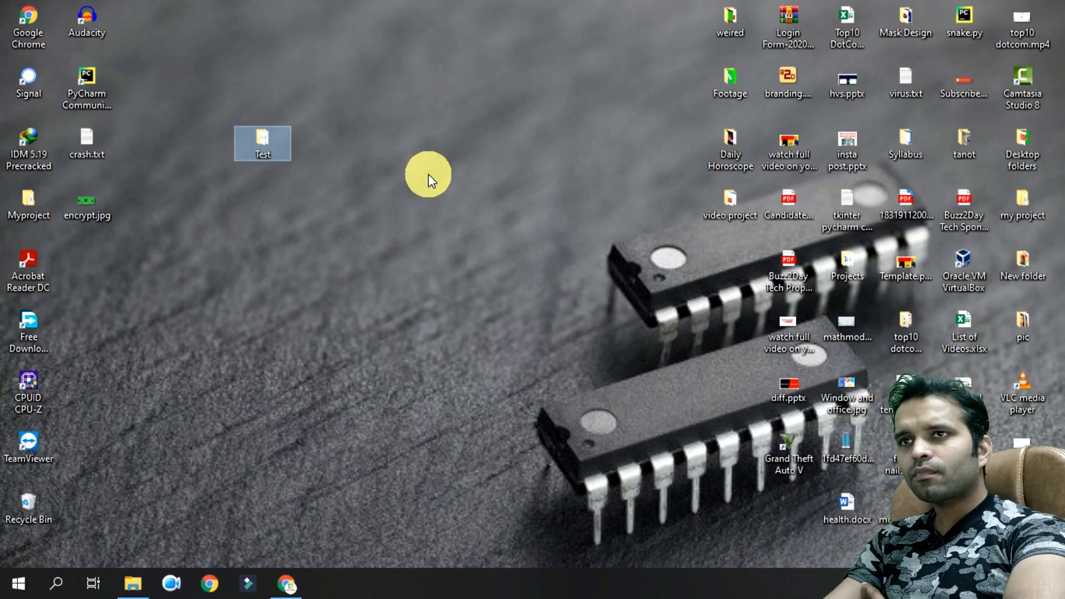
drag(404, 52, 306, 171)
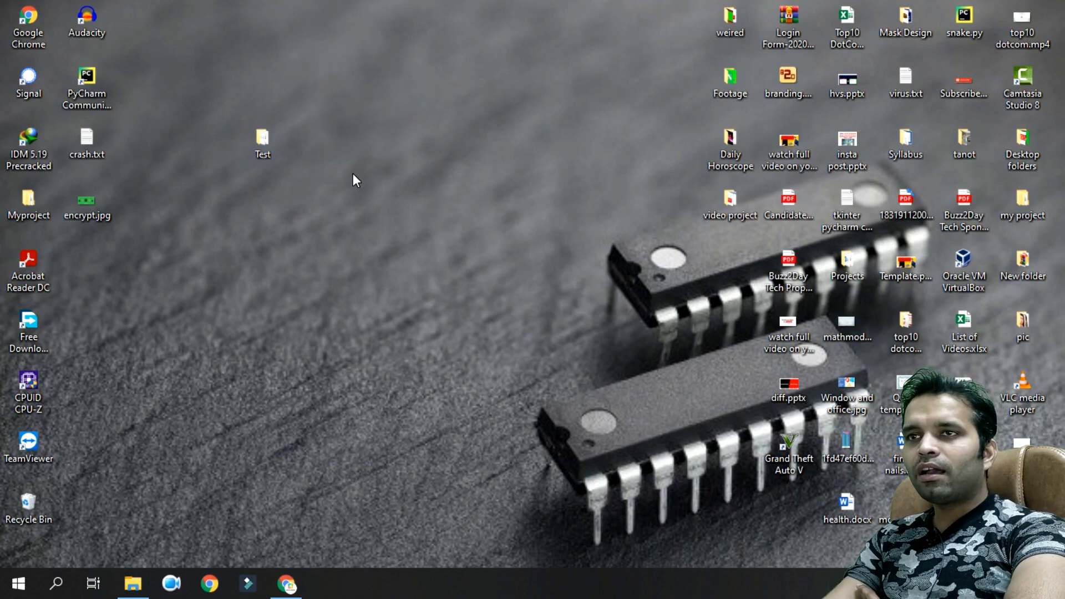
double_click(277, 136)
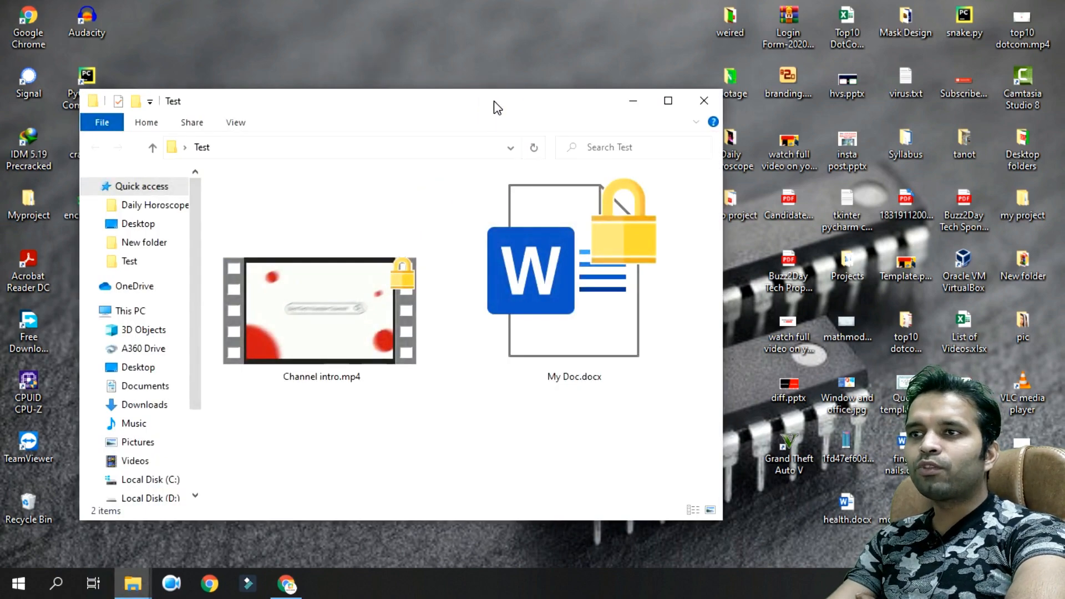
drag(497, 107, 459, 41)
click(598, 158)
click(438, 369)
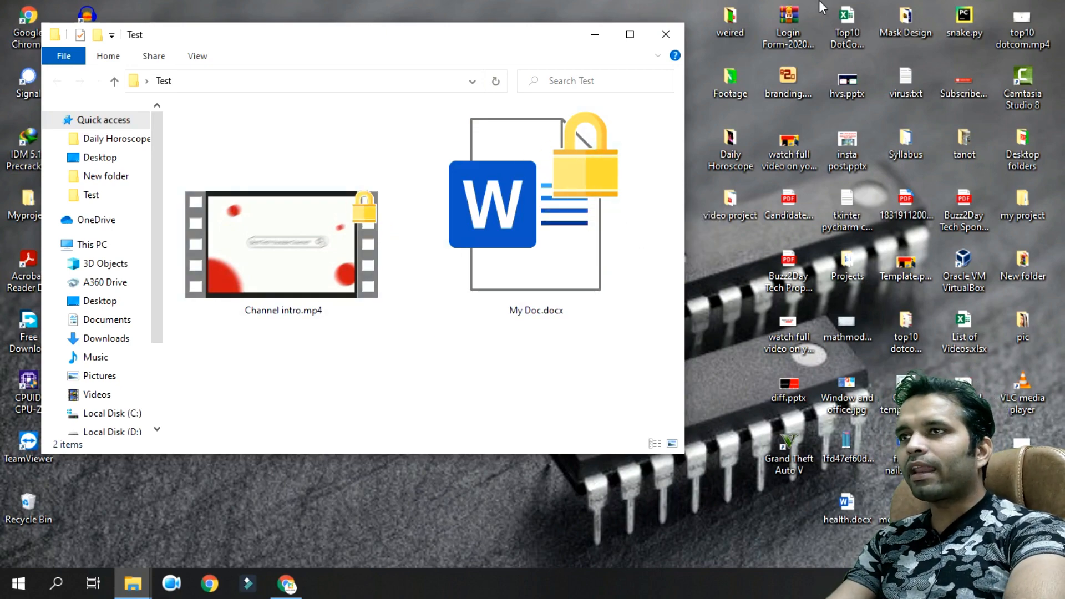
click(678, 41)
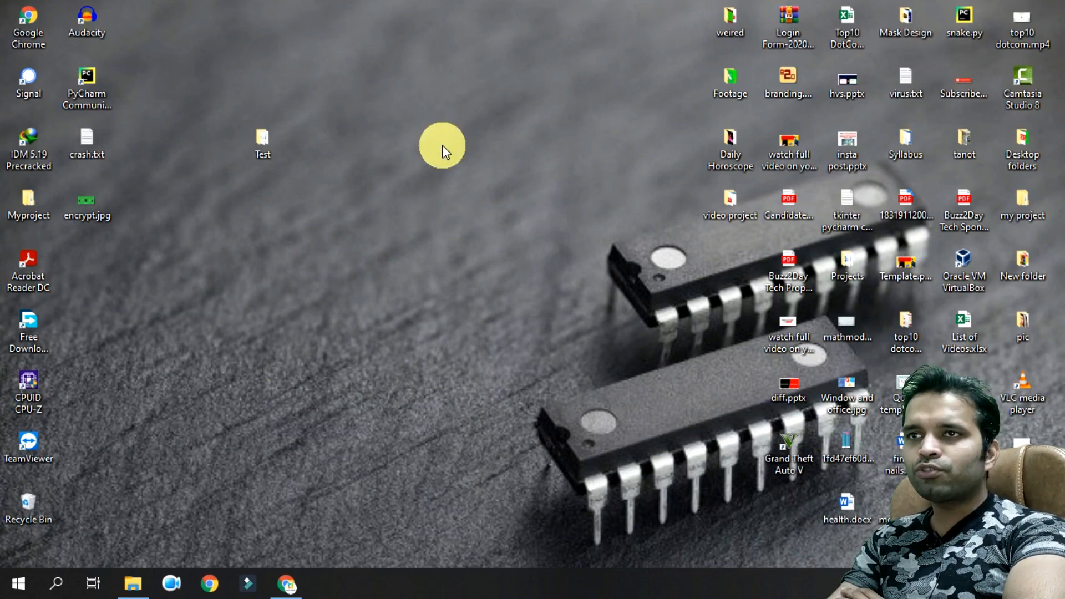
double_click(254, 132)
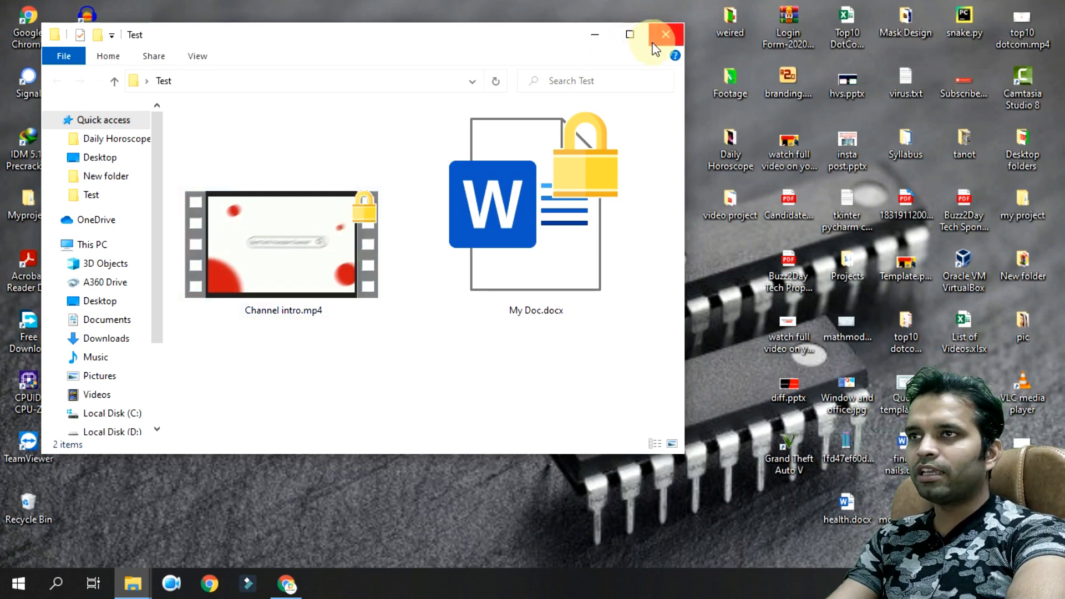
Step: Minimize the Test folder window and run certmgr.msc from the Run dialog
click(594, 37)
key(super+r)
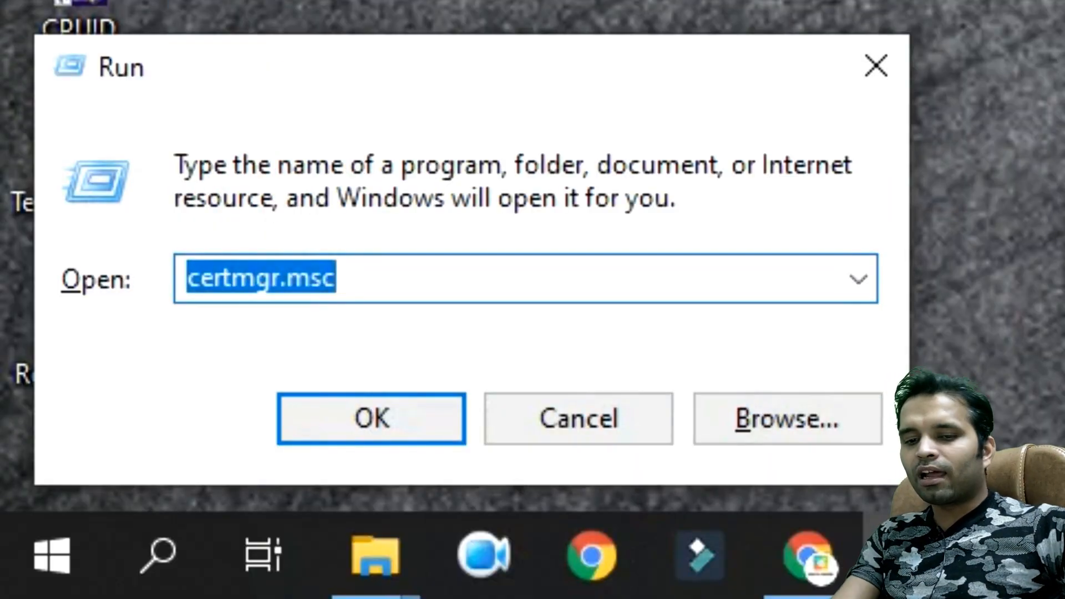
text(cert)
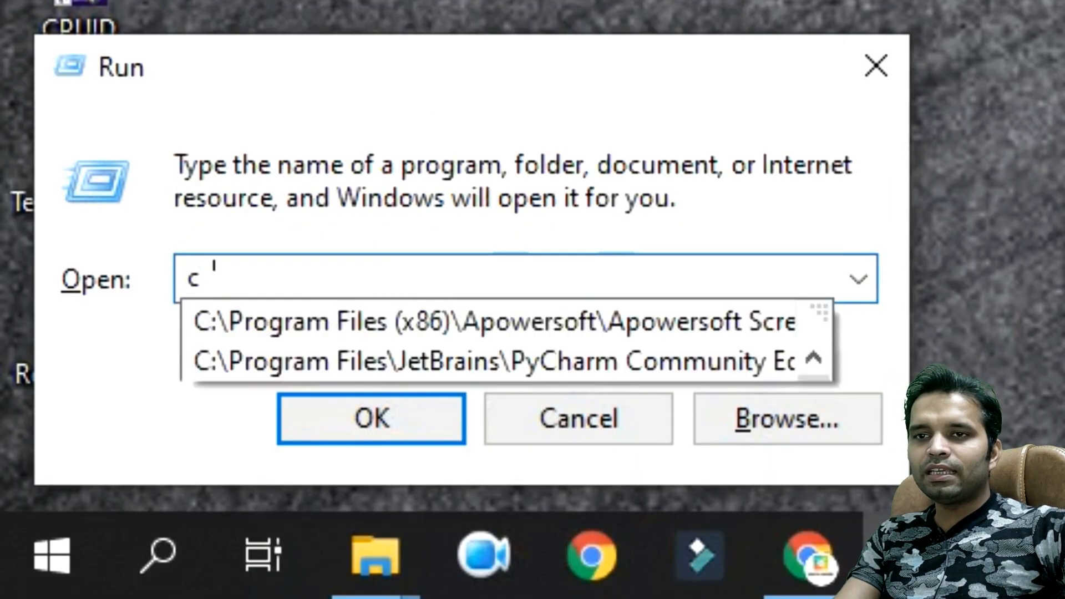
text(mg)
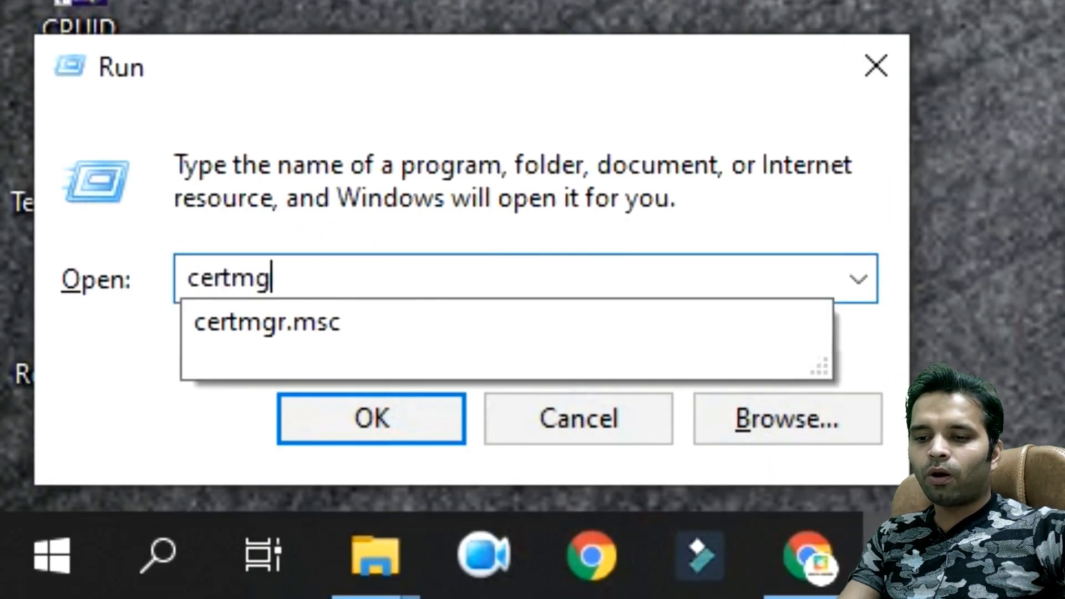
text(r.msc)
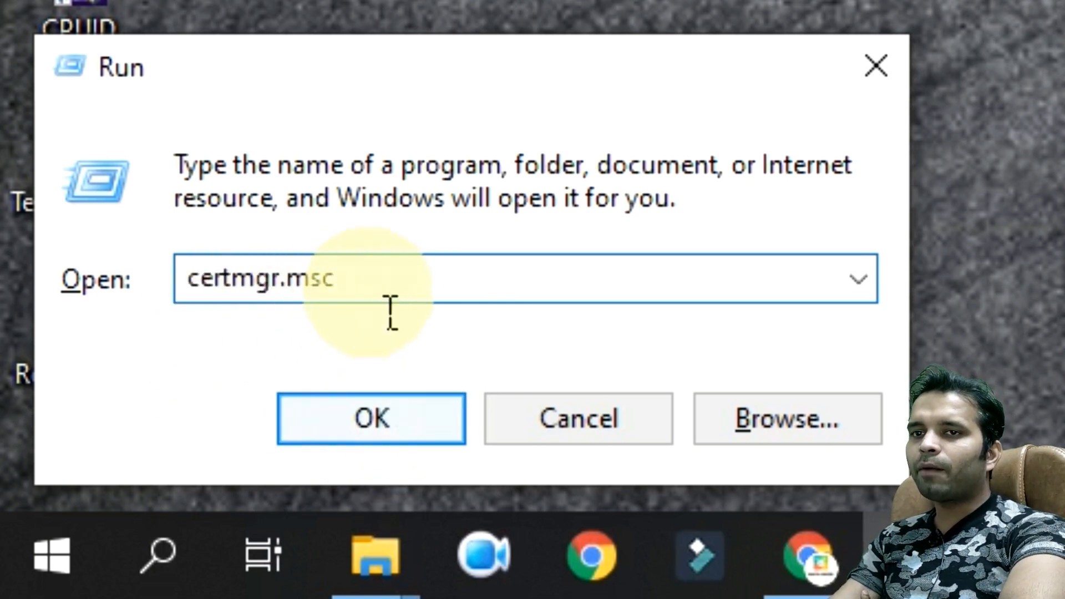
drag(387, 309, 94, 309)
click(421, 435)
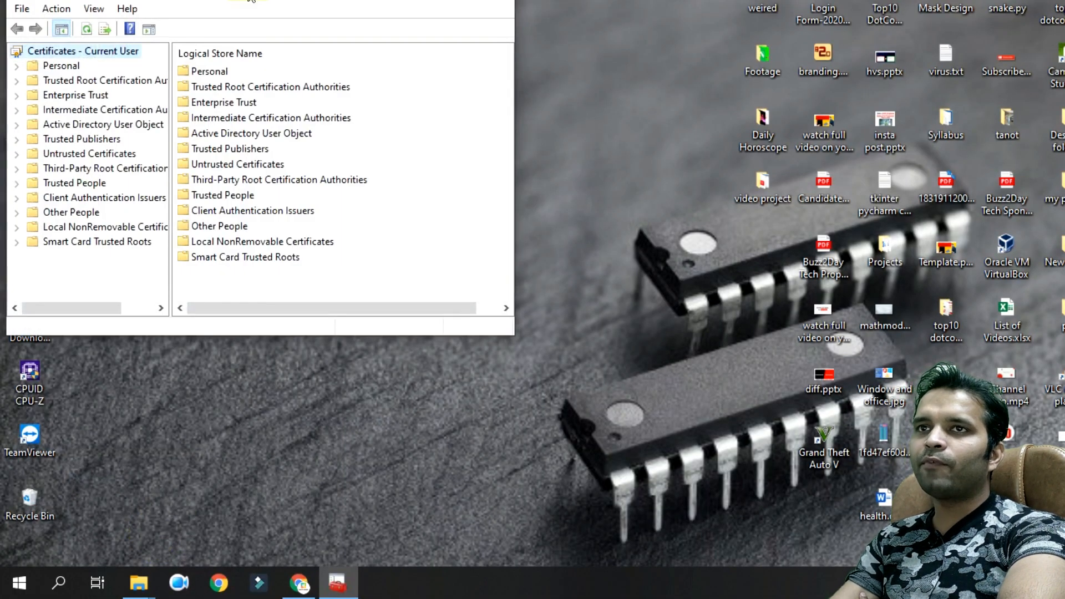
Step: Open the Personal\Certificates store and widen the window to reveal more certificate columns
drag(248, 0, 295, 41)
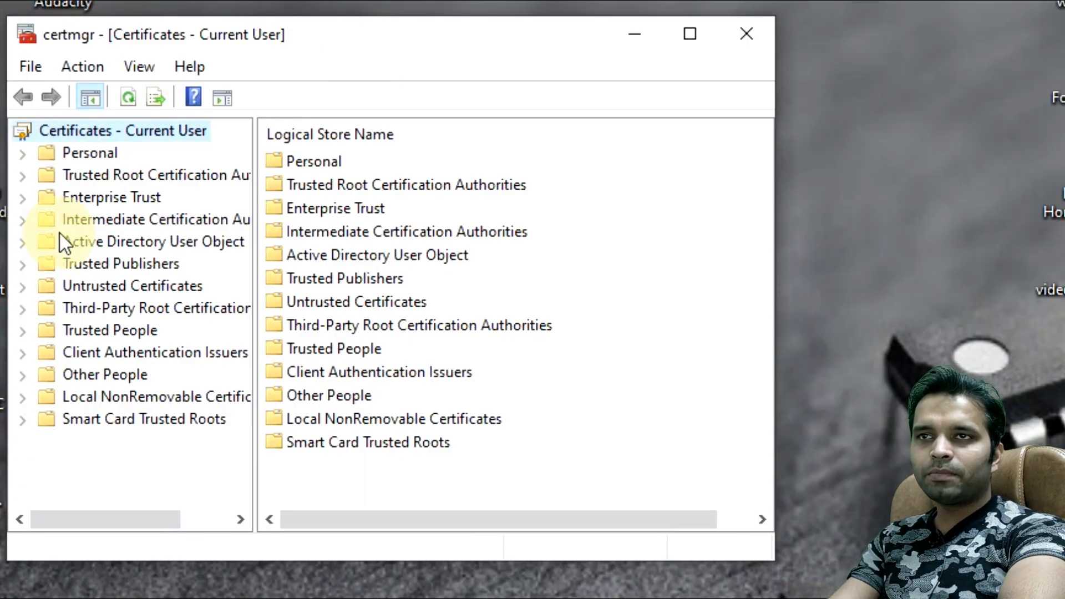
click(82, 158)
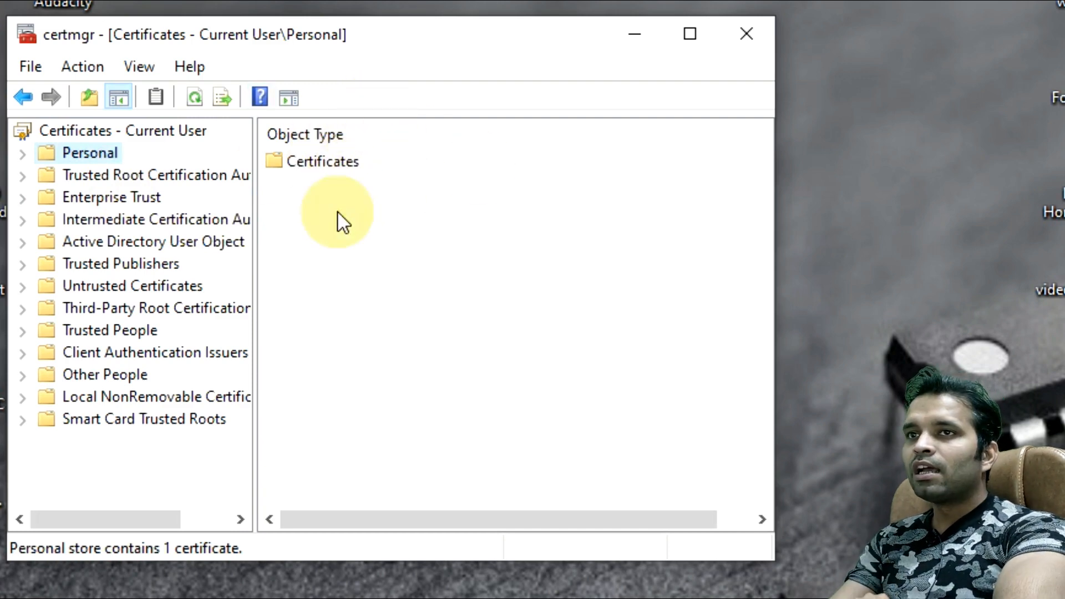
double_click(327, 162)
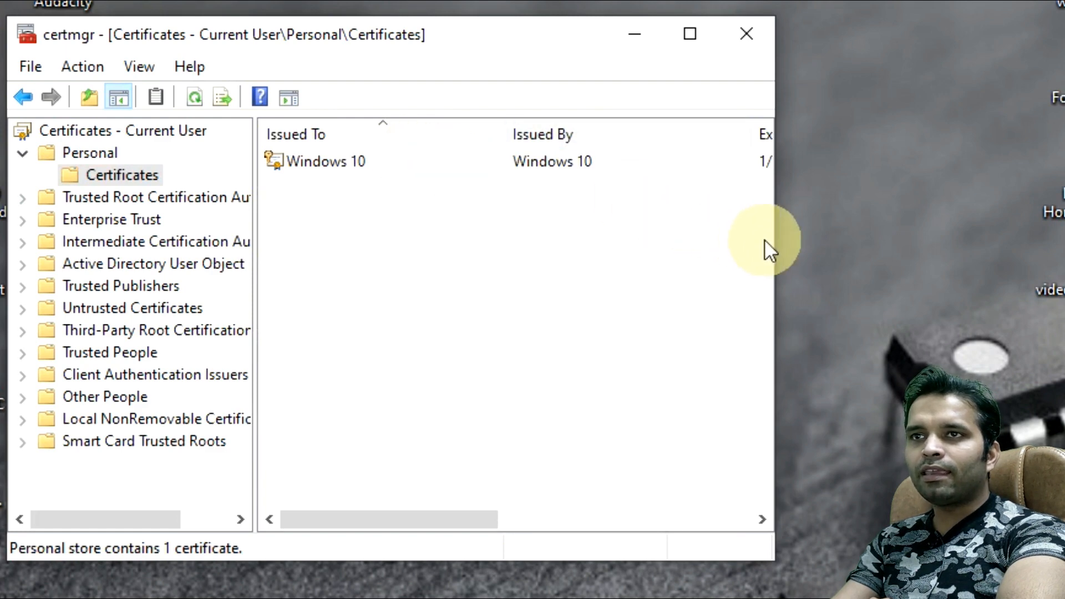
drag(778, 242, 970, 241)
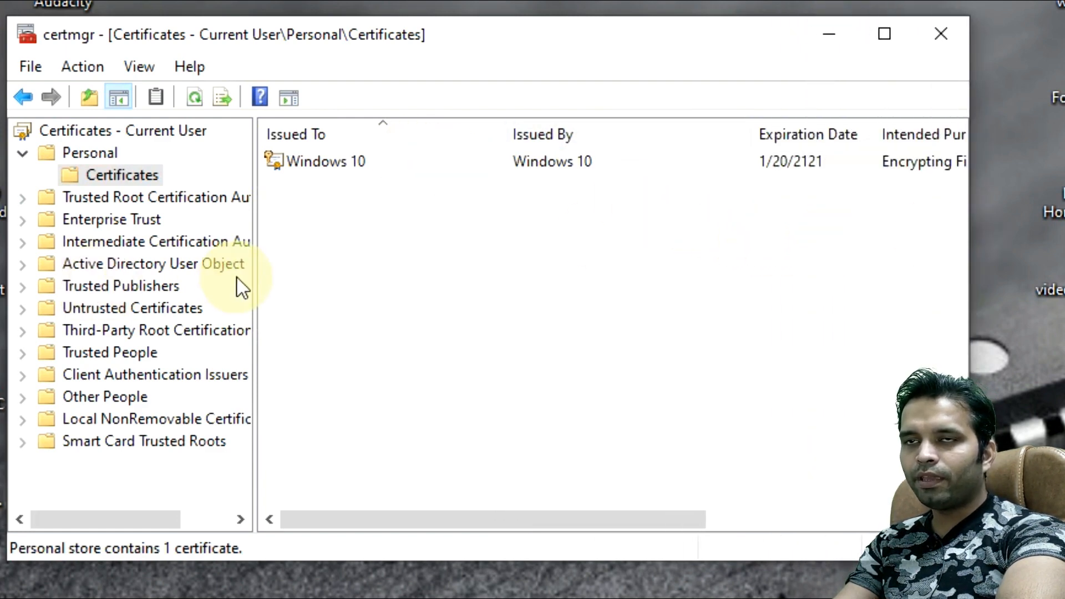
drag(259, 285, 221, 286)
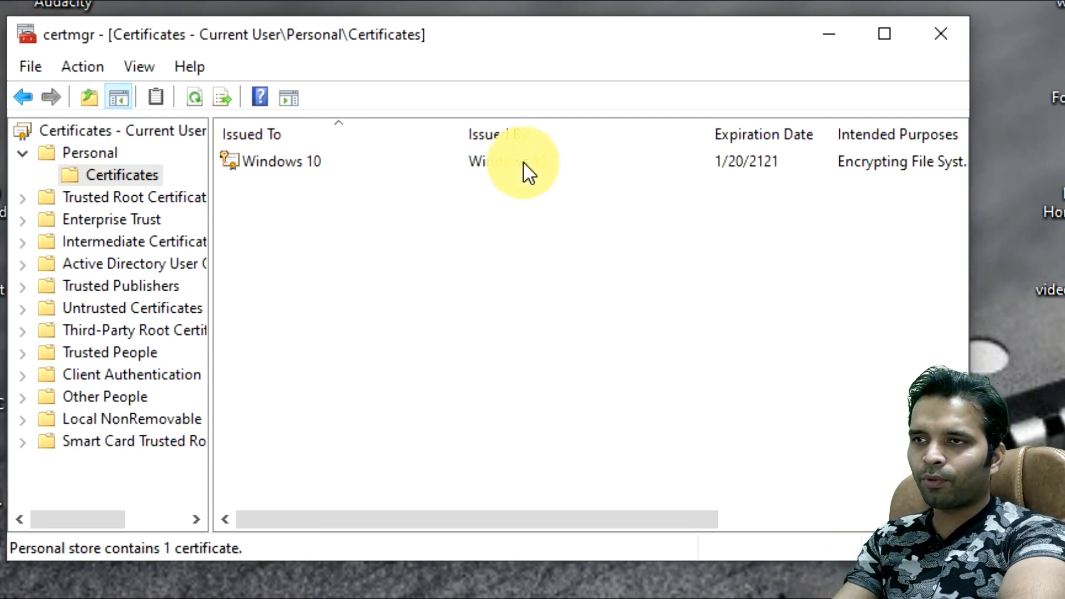
Step: Select the Windows 10 Encrypting File System certificate expiring 1/20/2121
drag(520, 512, 579, 510)
click(688, 166)
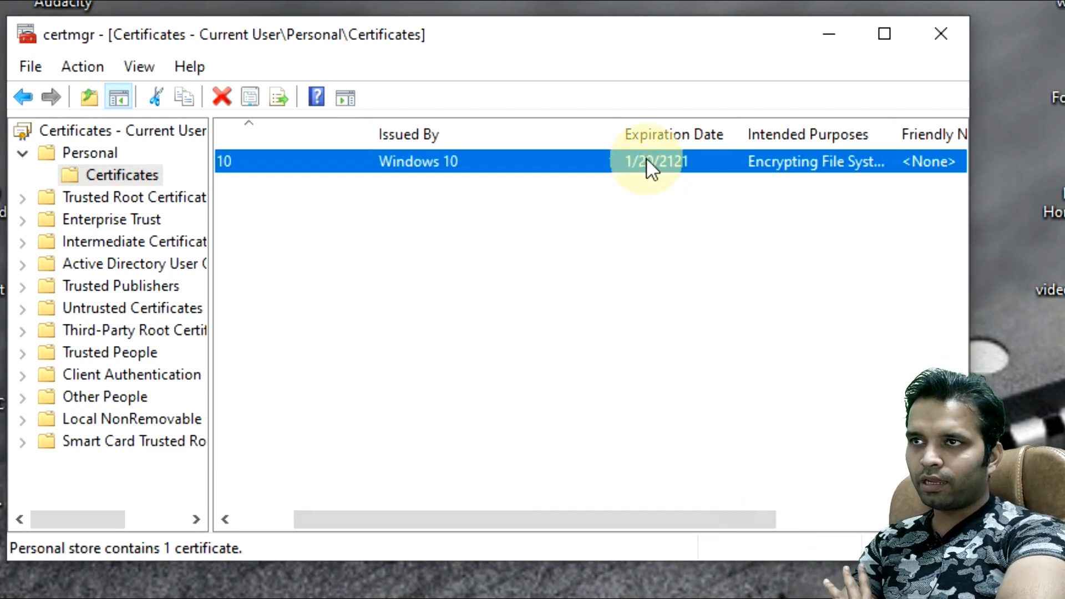
drag(598, 519, 521, 555)
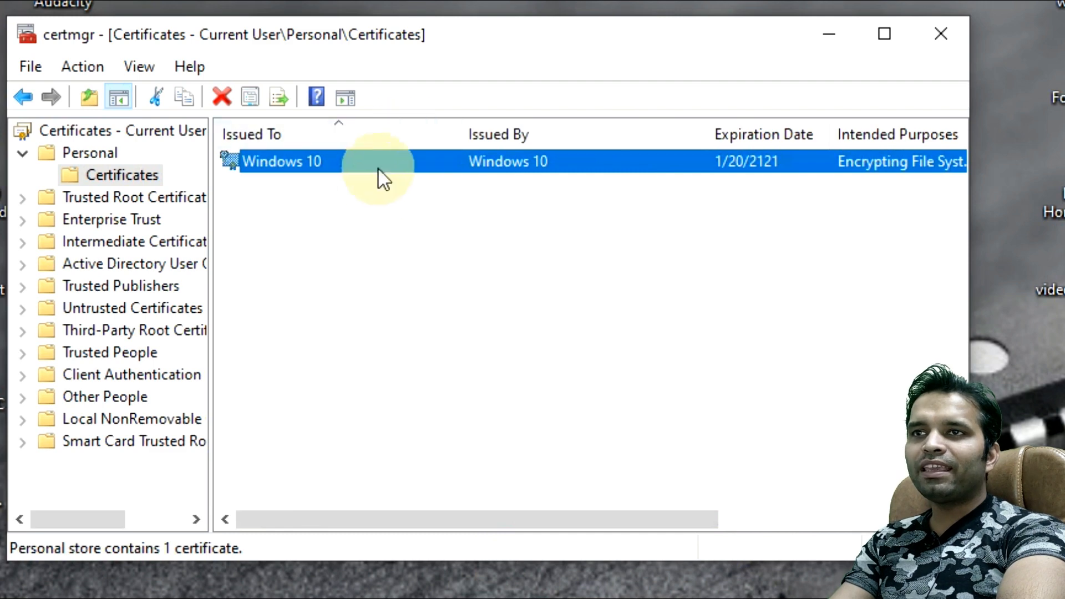
click(433, 177)
click(423, 164)
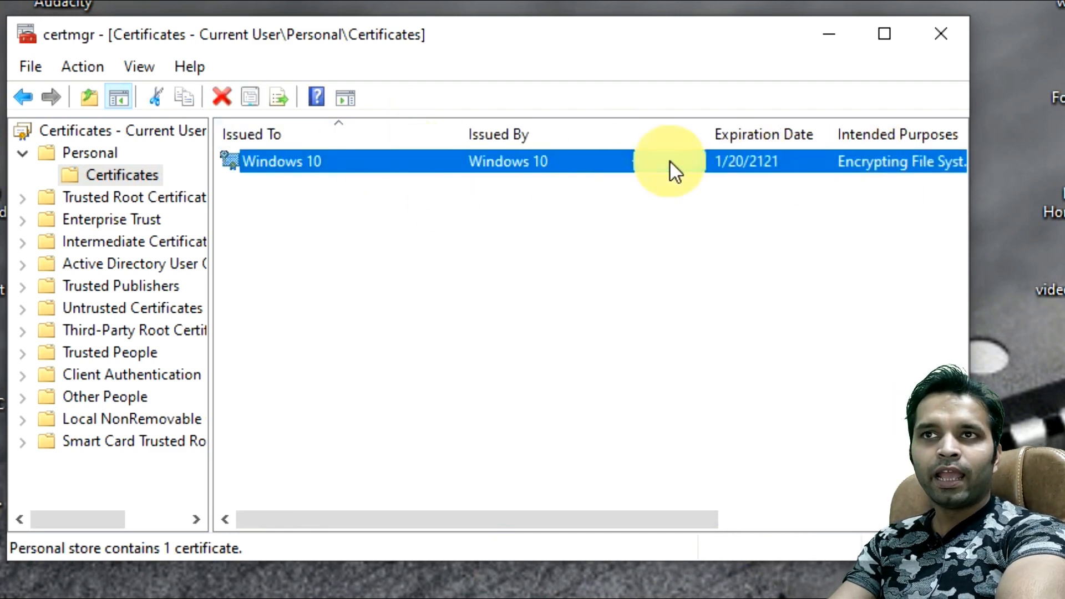
Step: Start the Export Wizard for the Windows 10 certificate and choose to export its private key
click(89, 75)
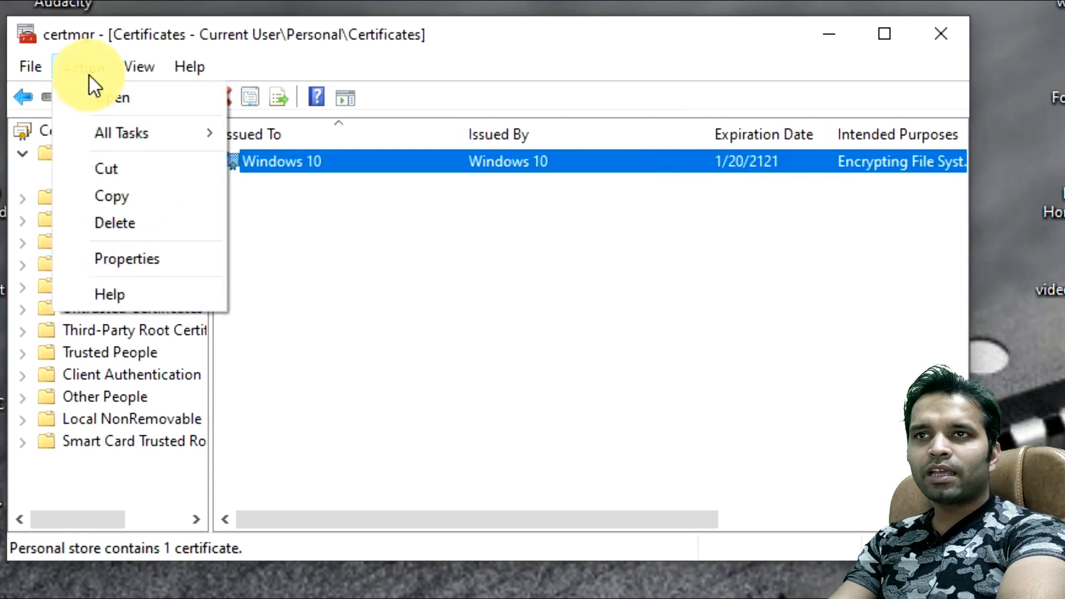
mouse_move(105, 129)
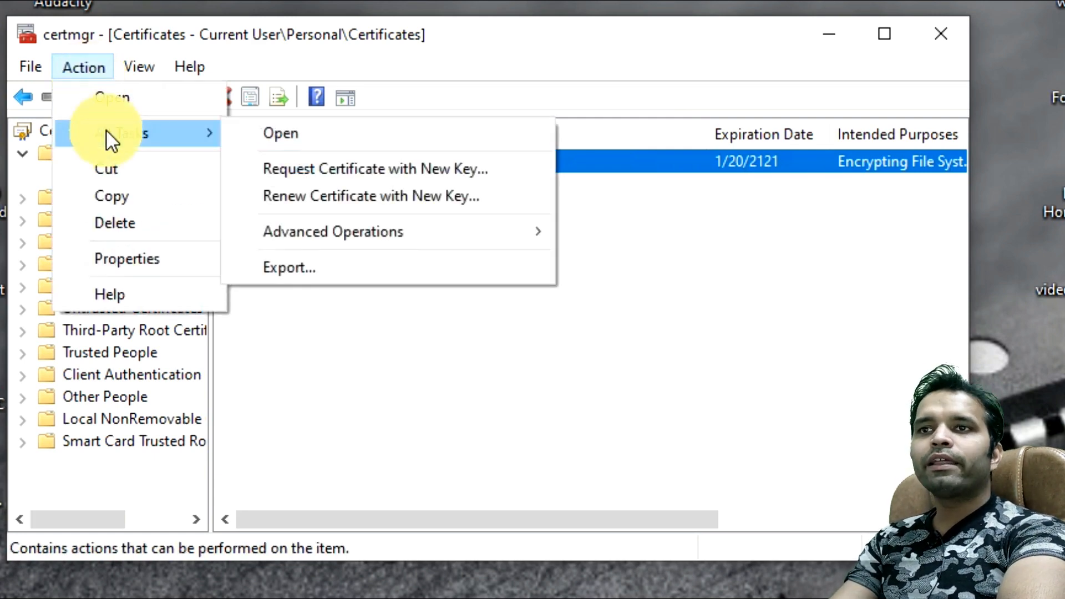
click(355, 281)
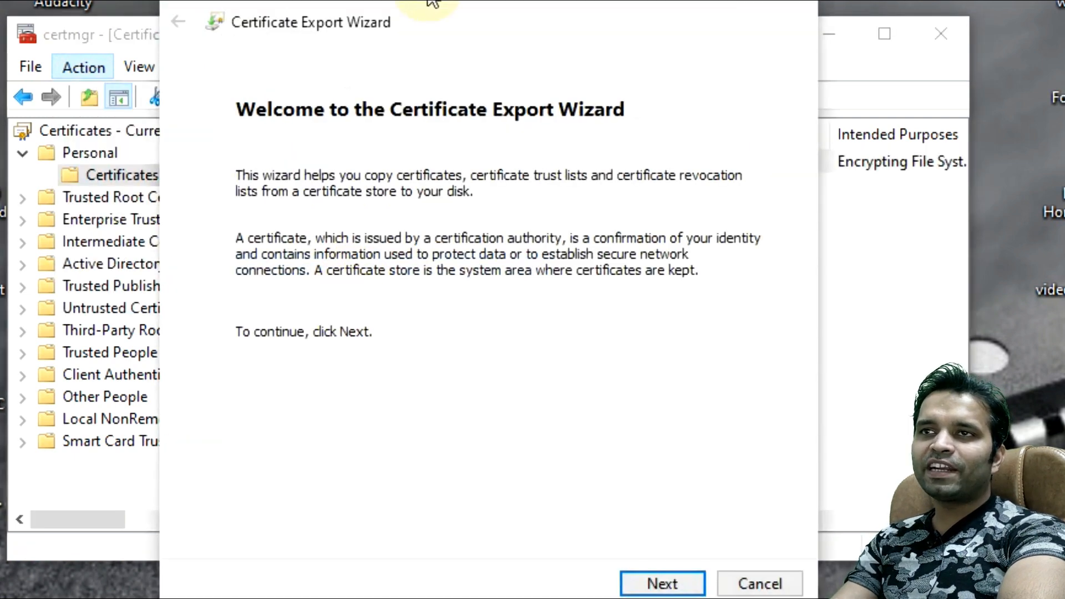
drag(428, 1, 411, 1)
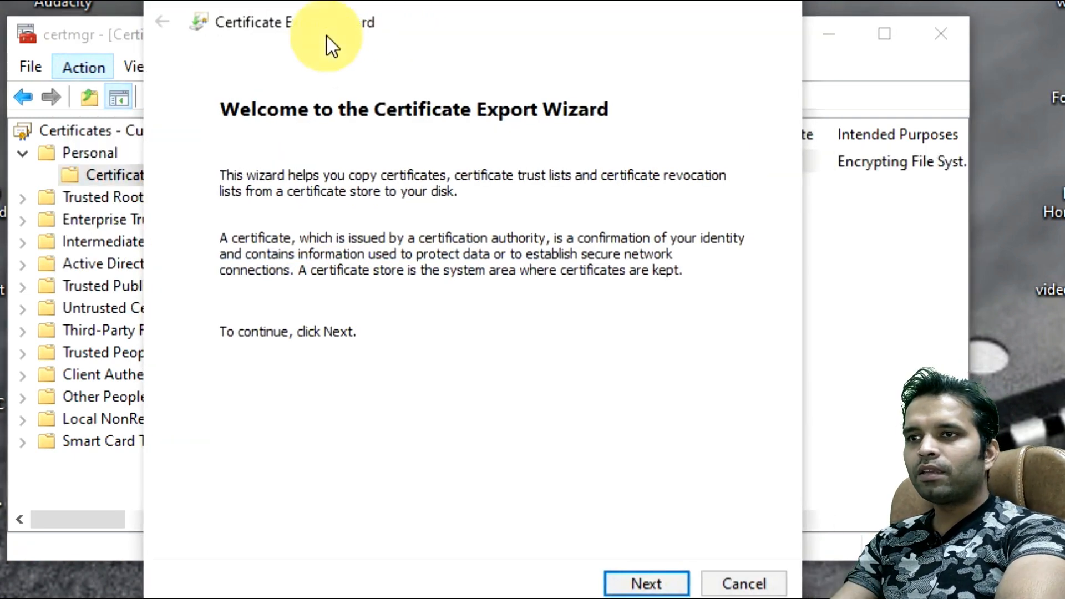
click(664, 585)
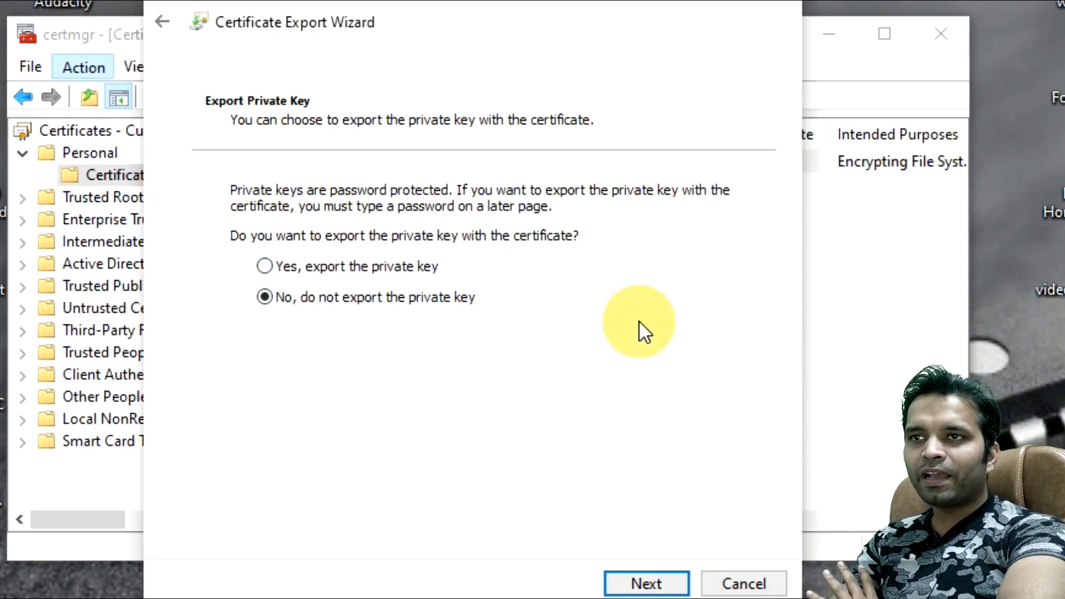
click(268, 270)
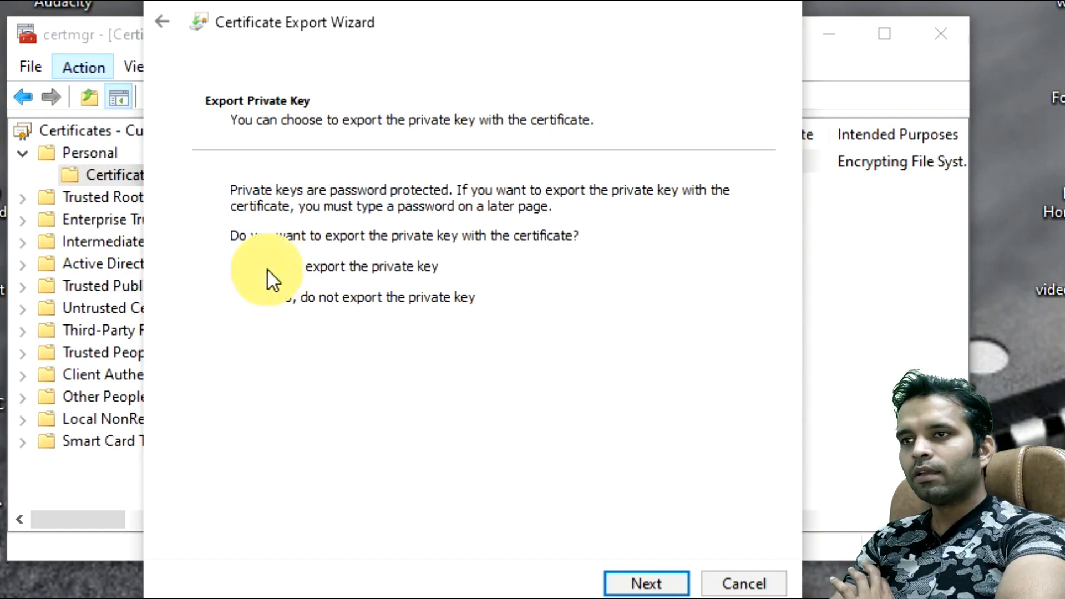
Step: Keep the PKCS #12 (.PFX) format with default options and advance to the Security page
click(657, 587)
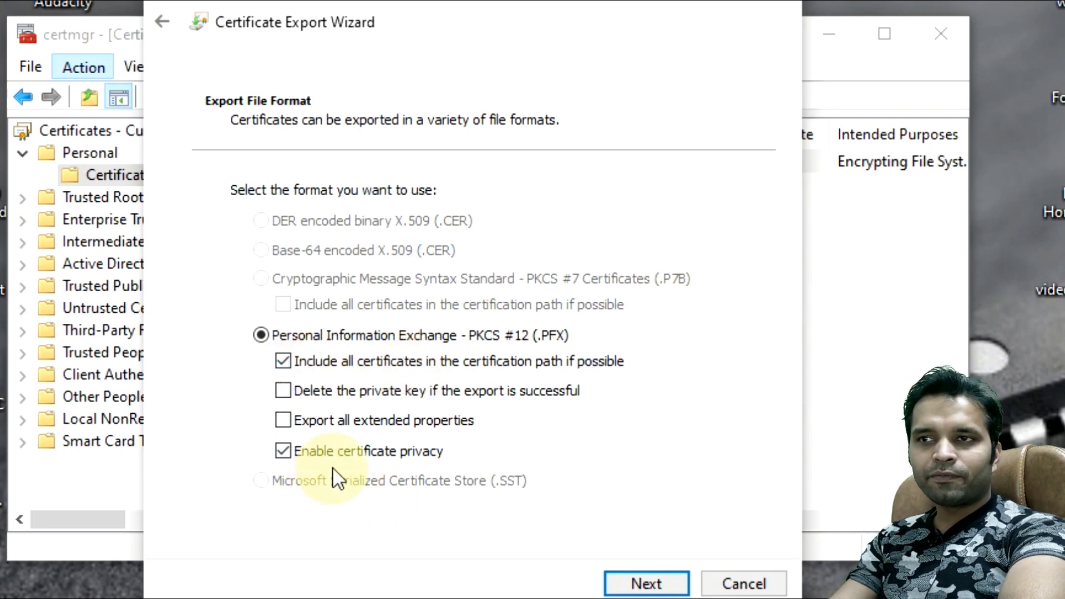
click(679, 587)
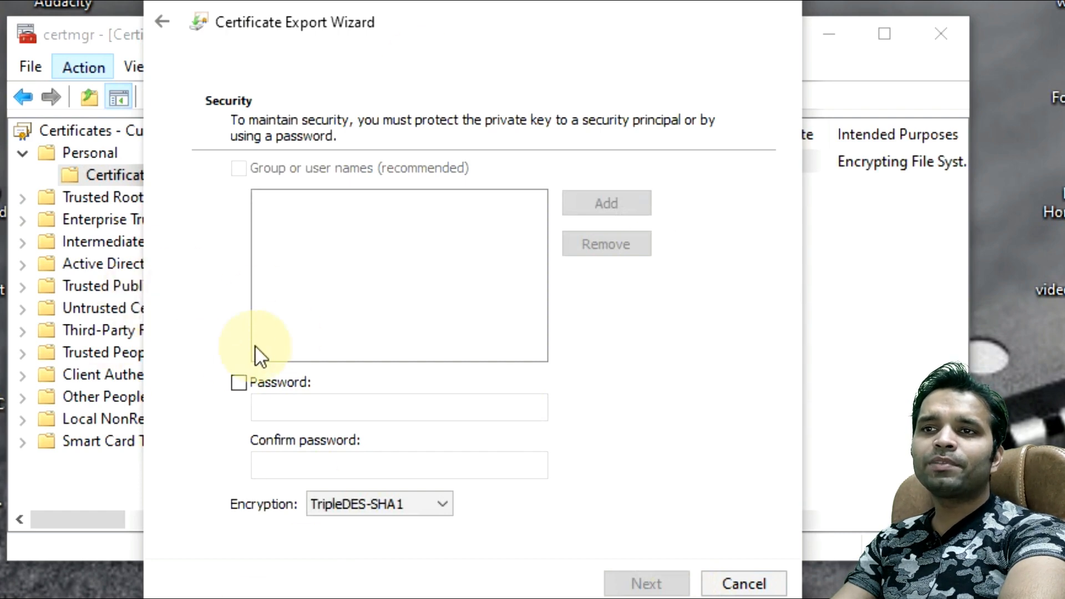
Step: Protect the private key with a password and confirm it
click(238, 385)
click(288, 415)
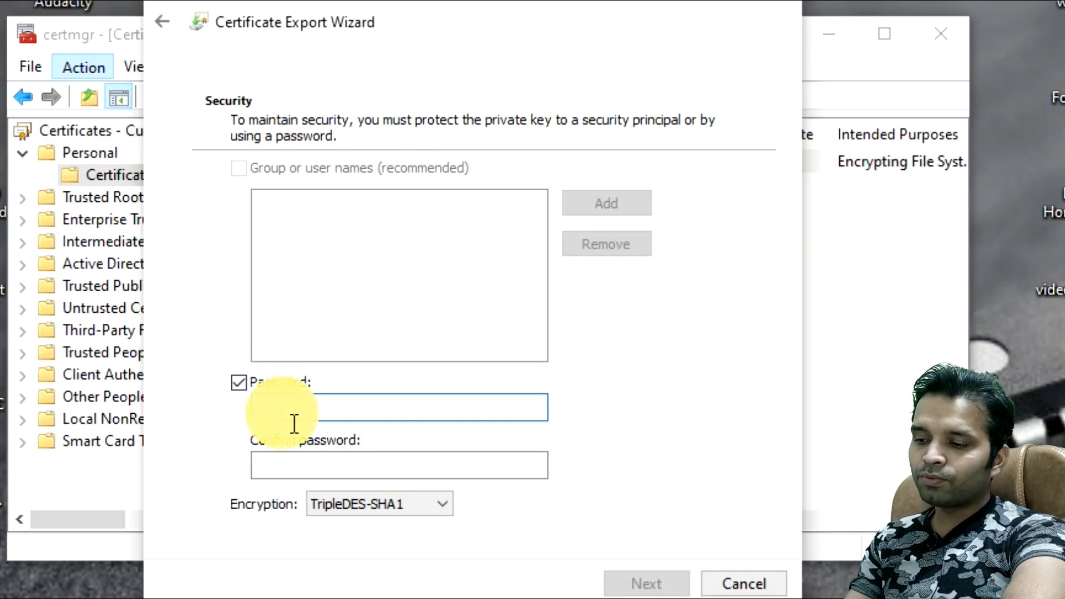
text(•••••)
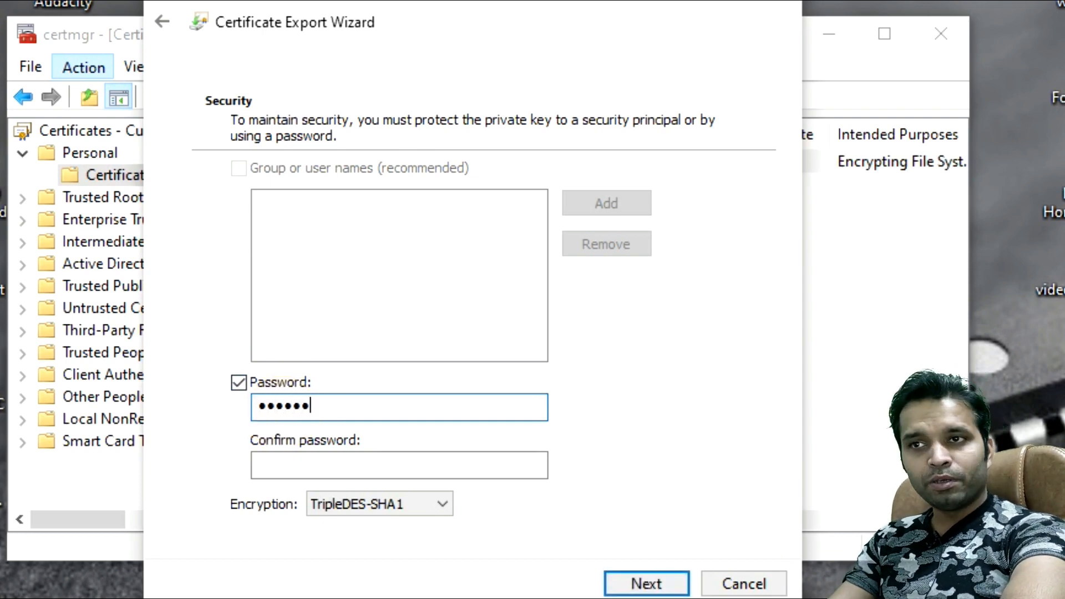
text(•)
click(372, 478)
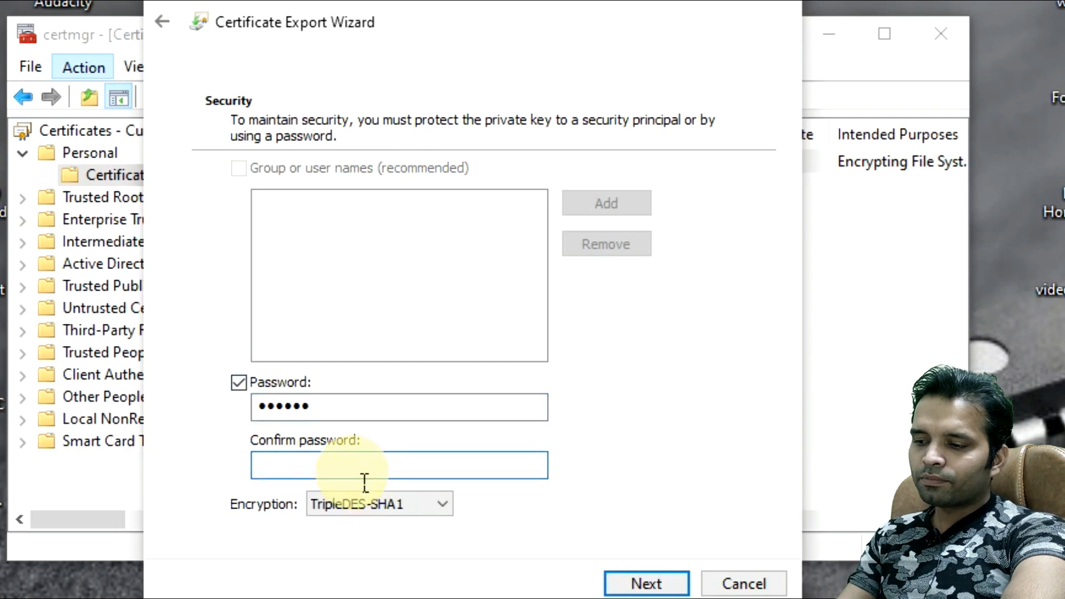
text(•••••)
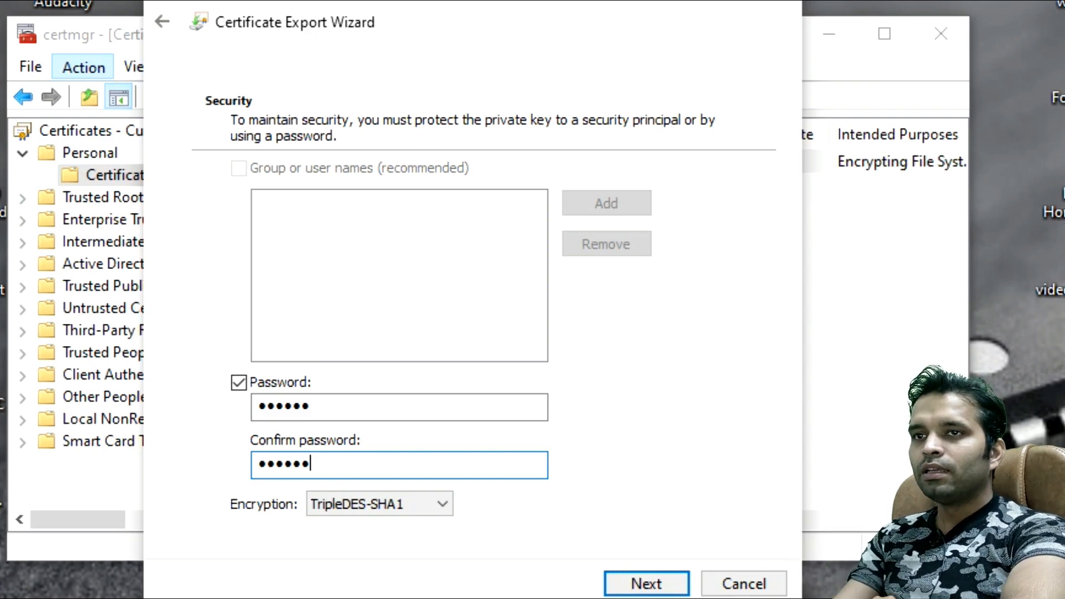
Step: Keep TripleDES-SHA1 encryption and begin naming the export file 'My Important Data Key'
click(397, 504)
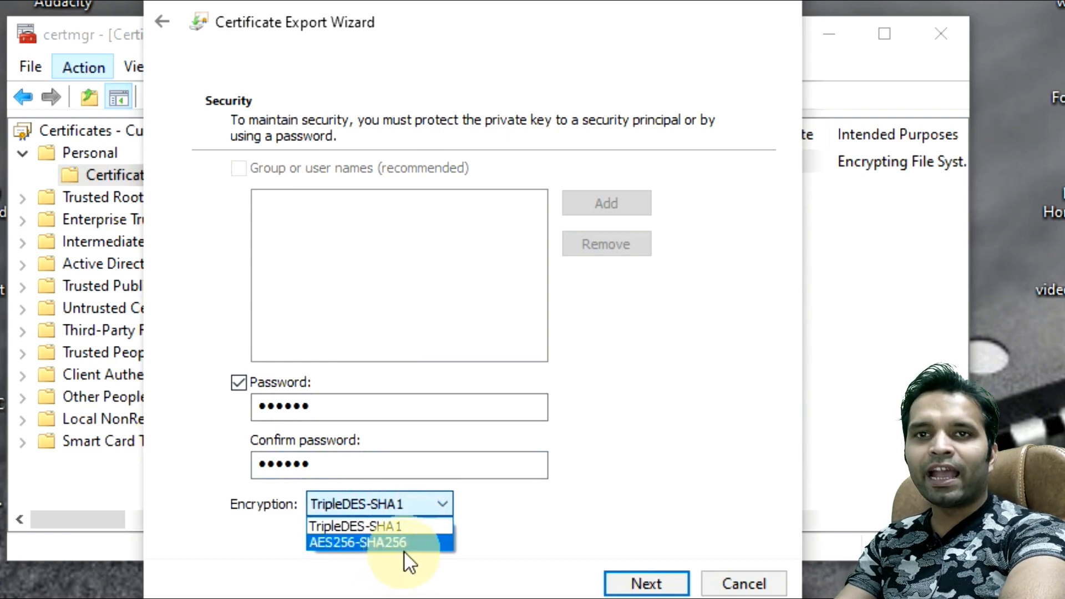
click(421, 529)
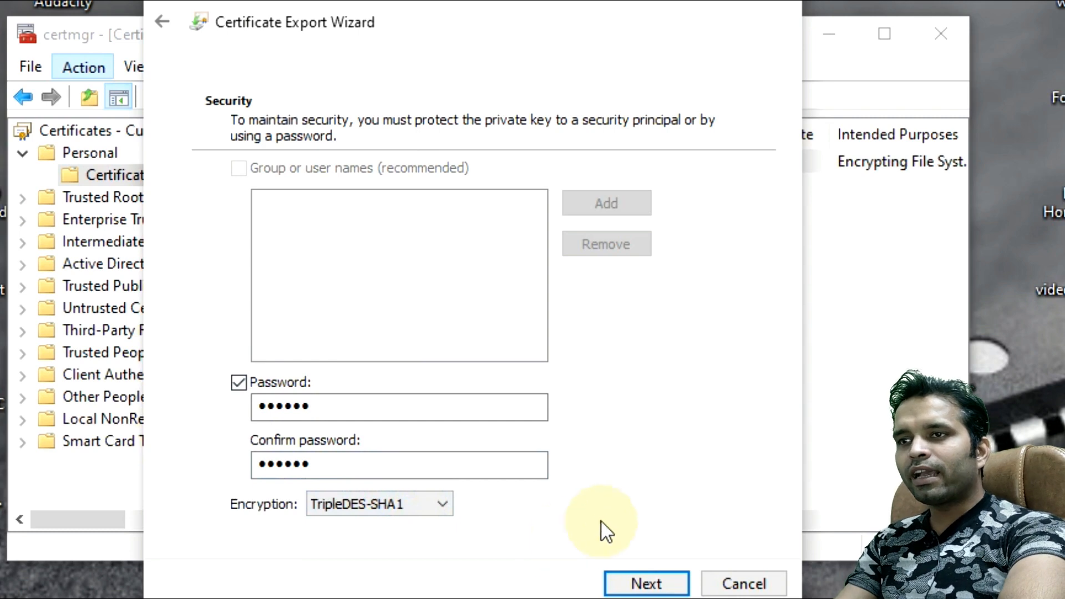
click(649, 584)
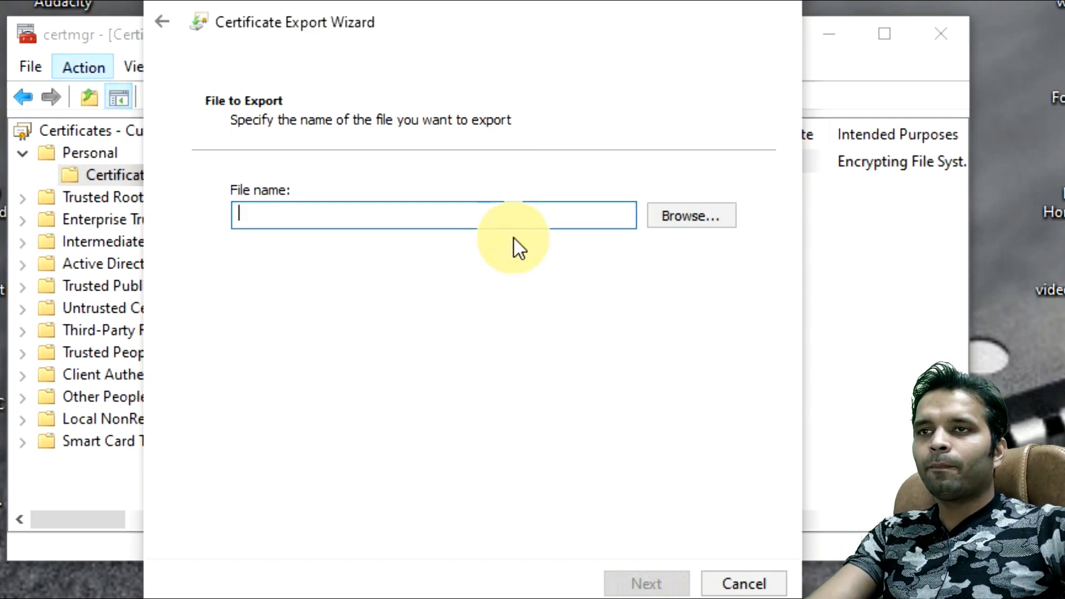
text(My Important Data Key)
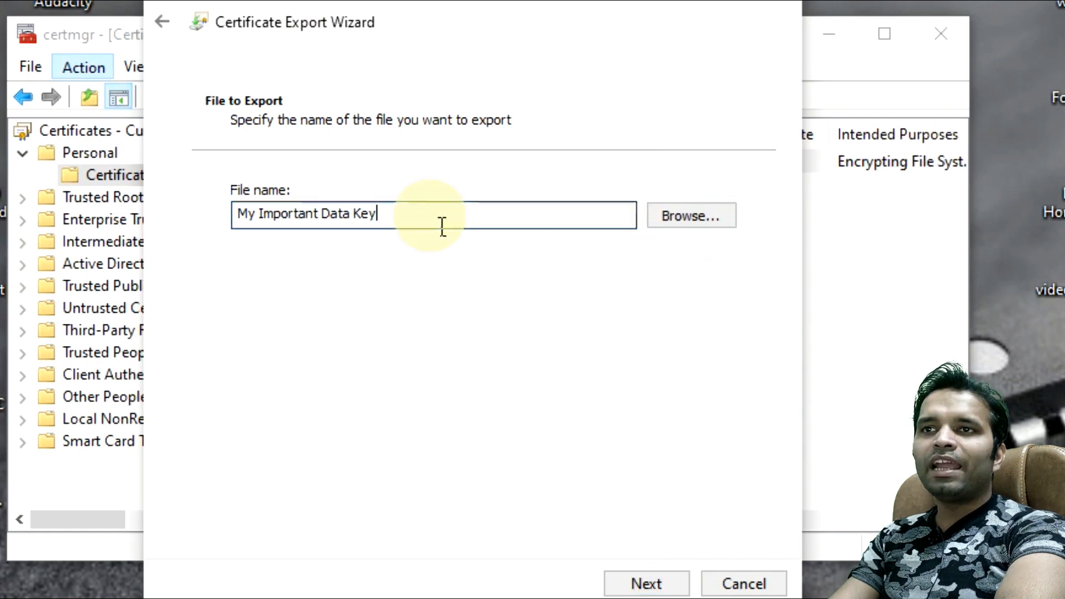
Step: Save the export as 'My Important Data Key' inside the Desktop's Test folder
drag(442, 225, 239, 215)
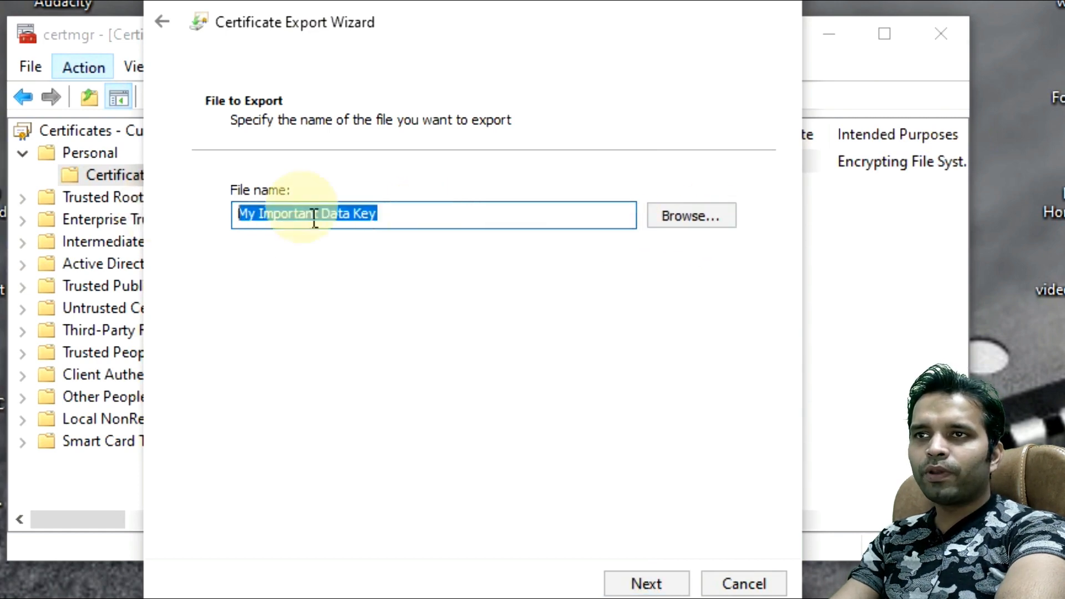
right_click(349, 225)
click(443, 278)
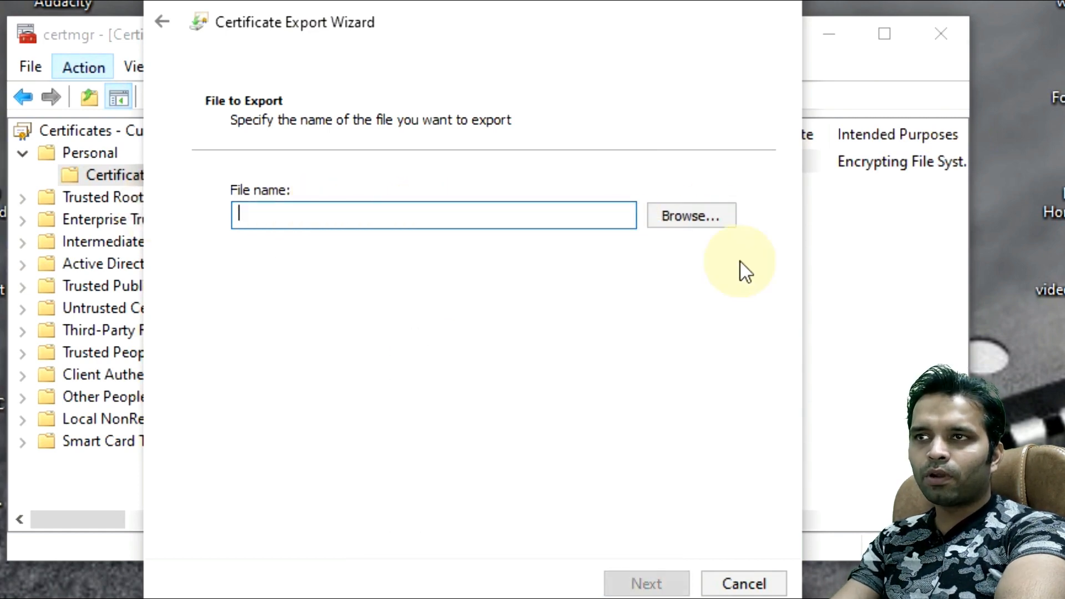
click(700, 217)
click(272, 246)
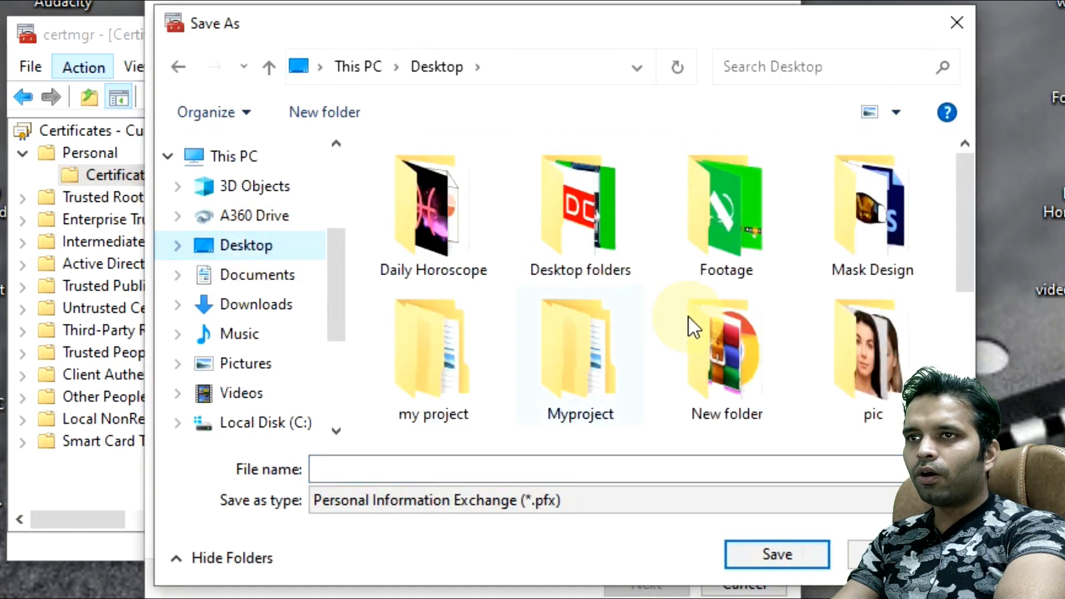
scroll(721, 344, down, 3)
scroll(755, 357, down, 3)
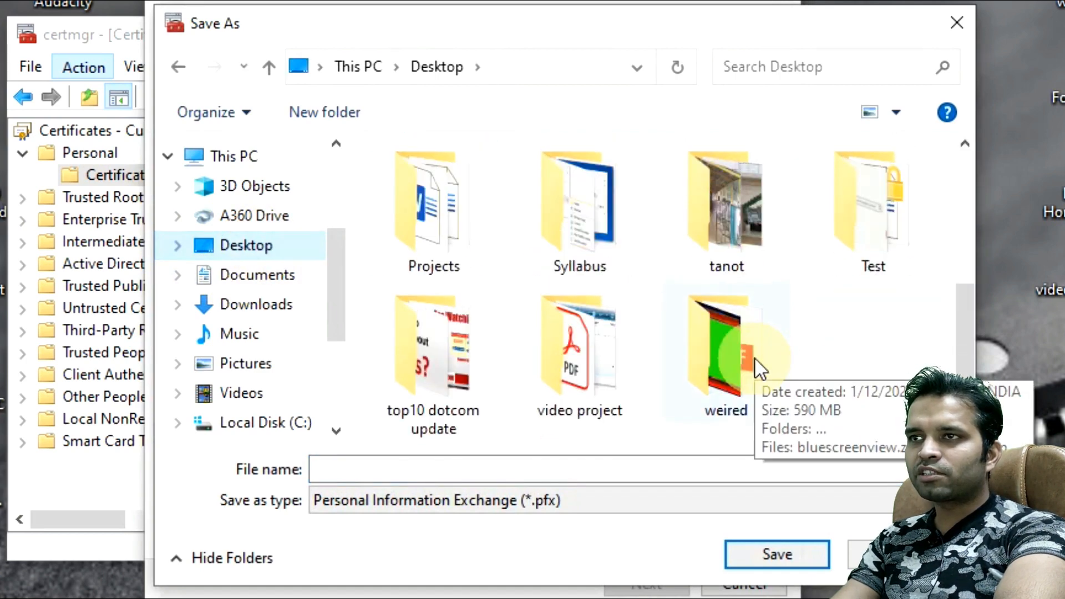
double_click(851, 230)
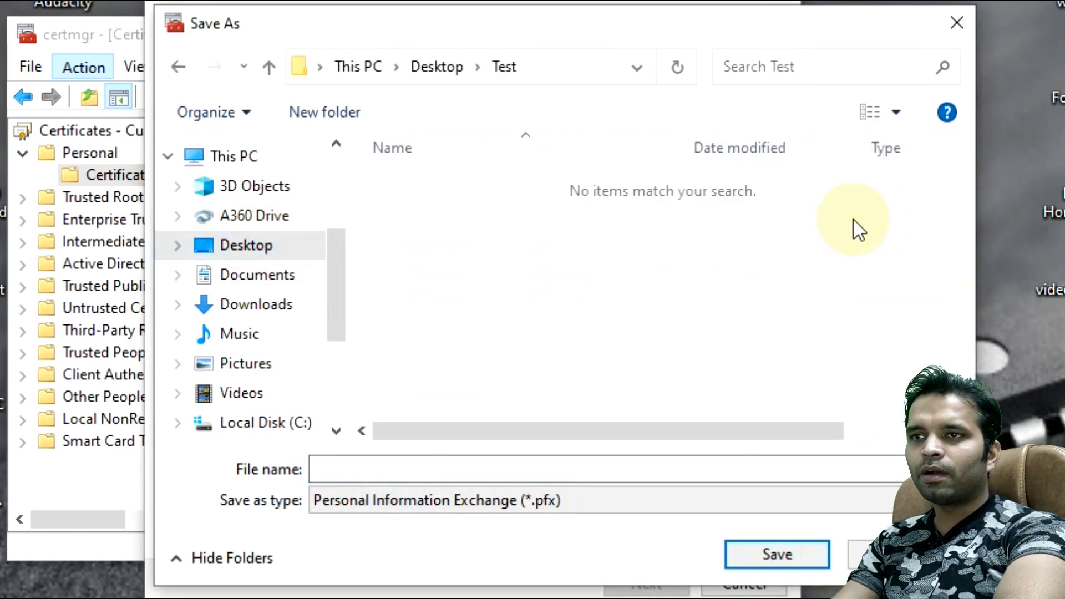
right_click(594, 475)
click(658, 569)
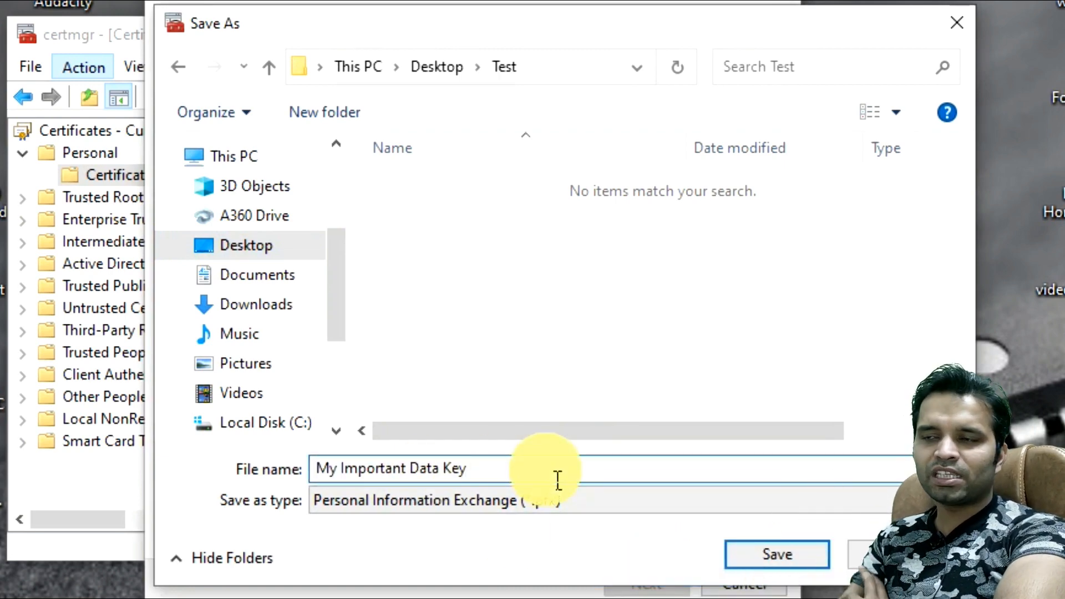
click(743, 556)
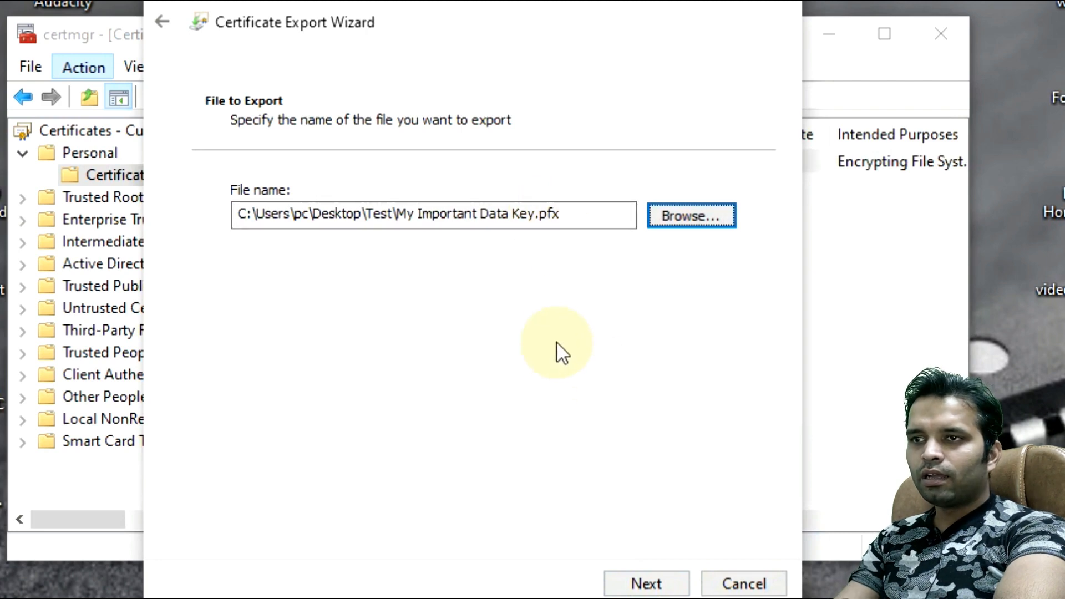
Step: Finish the export, dismiss the success message, and close Certificate Manager
click(645, 582)
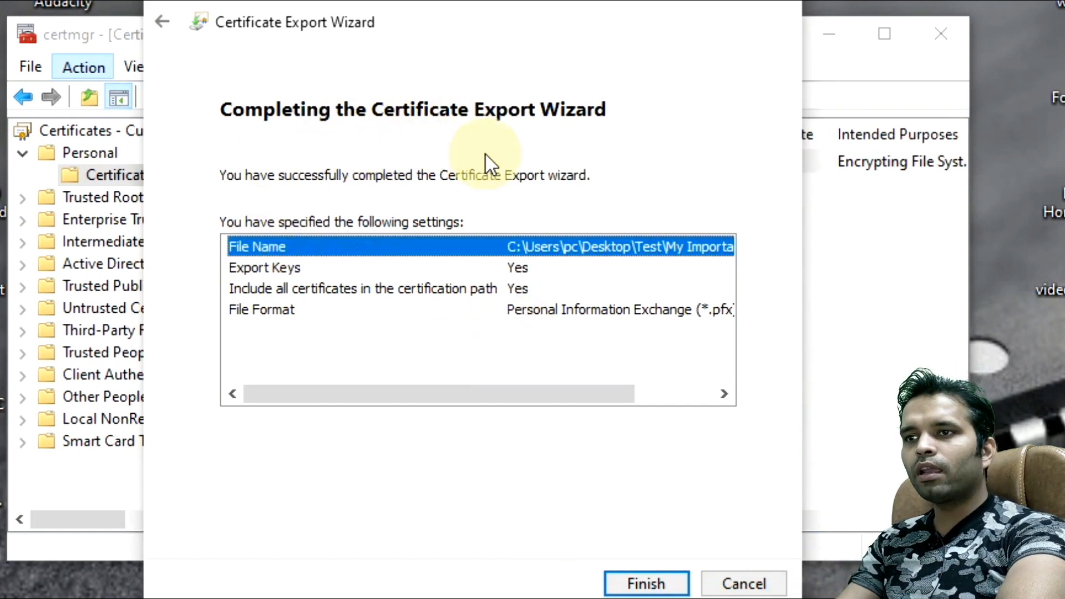
click(646, 583)
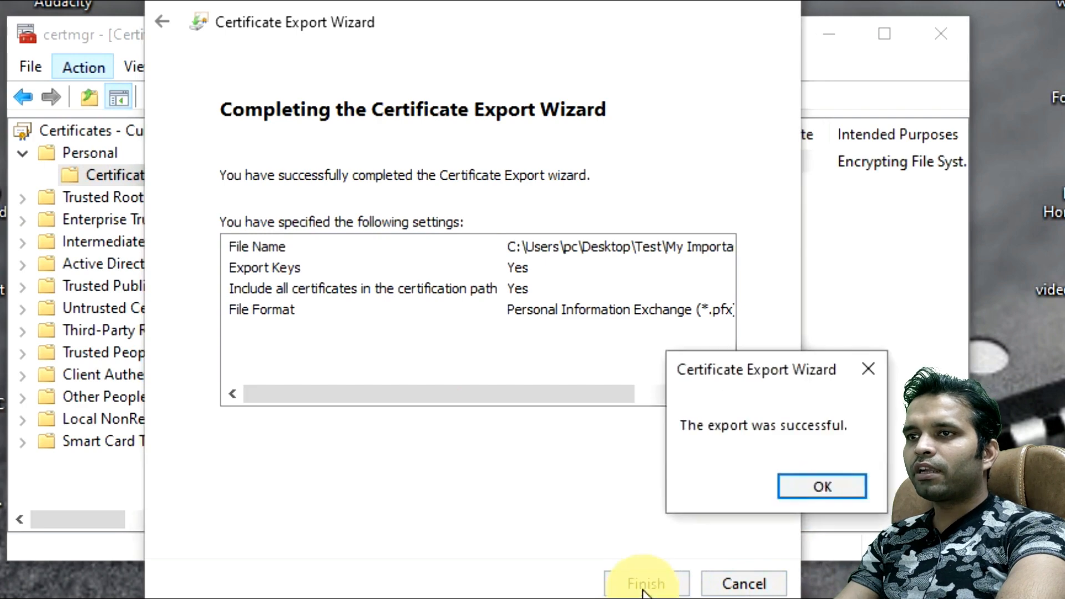
drag(741, 386, 597, 363)
click(683, 462)
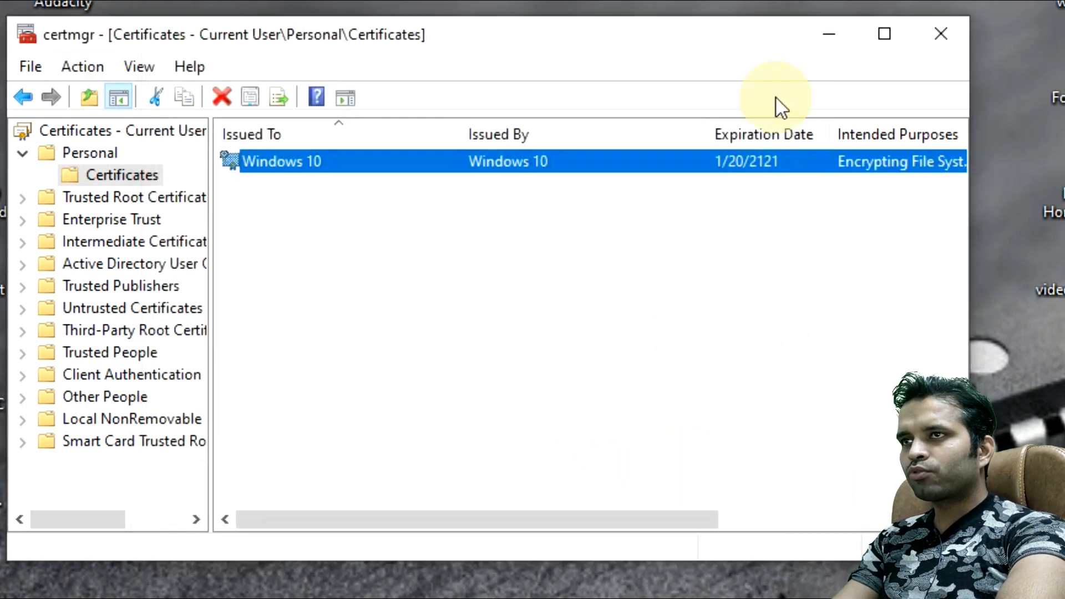
click(936, 36)
double_click(341, 181)
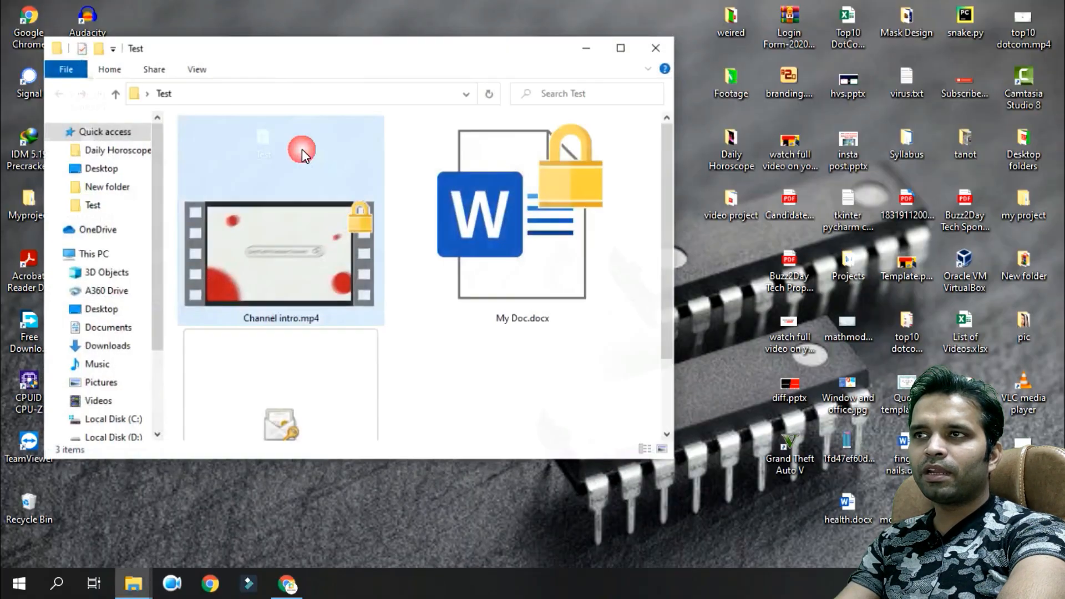
click(629, 27)
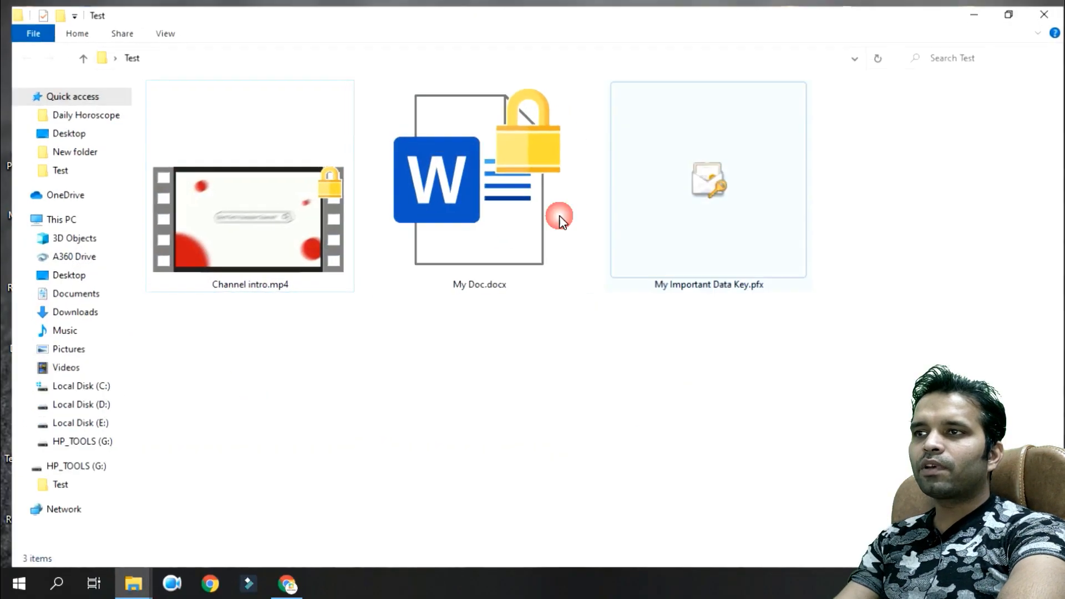
click(703, 189)
click(701, 317)
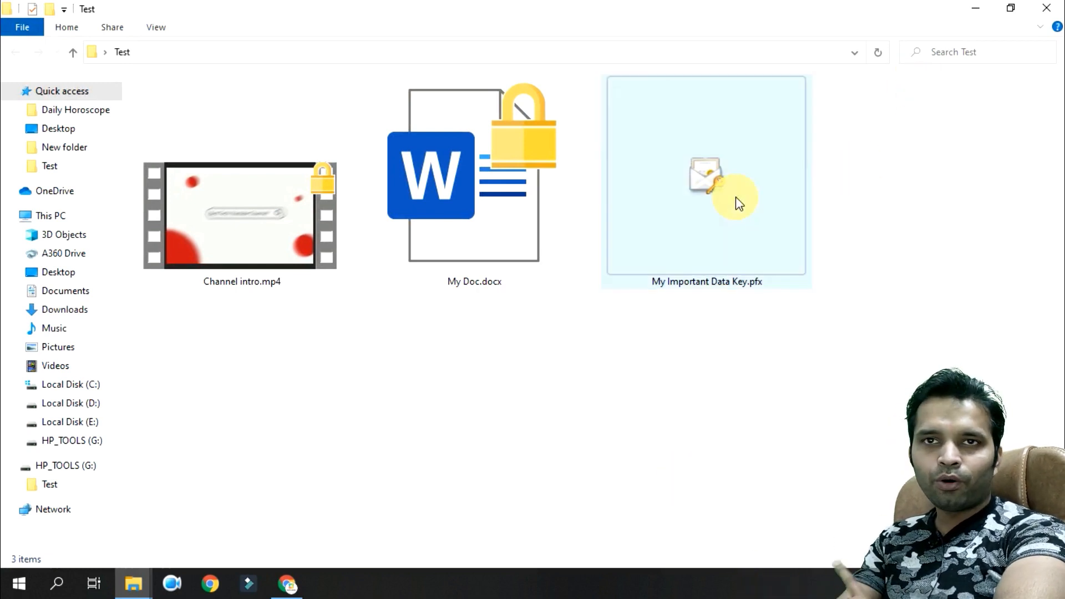
mouse_move(739, 203)
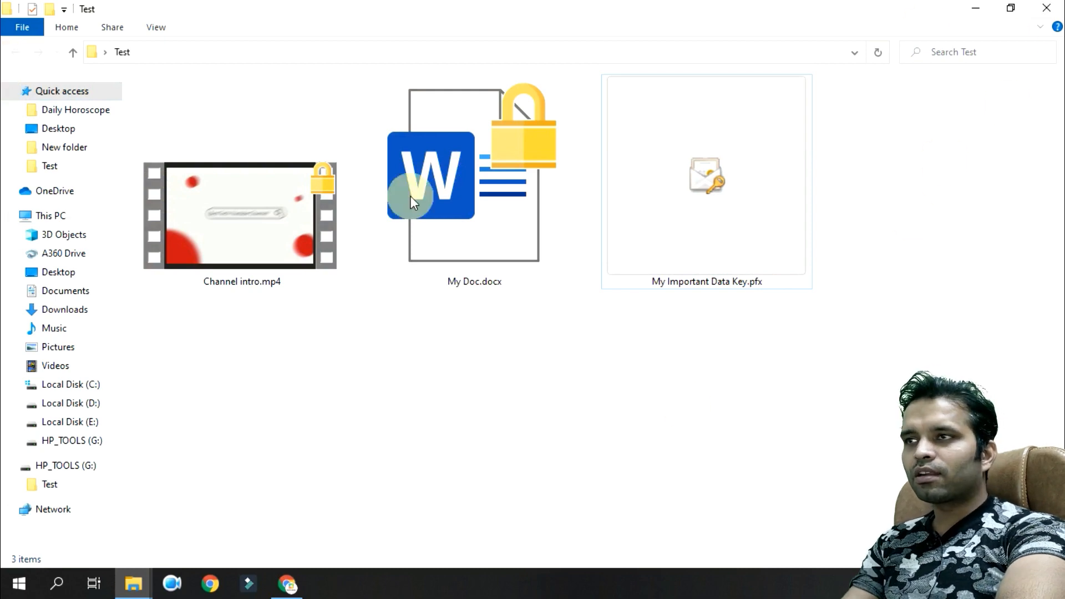
Step: Send the Test folder to the HP_TOOLS drive, replacing the existing files
click(1045, 7)
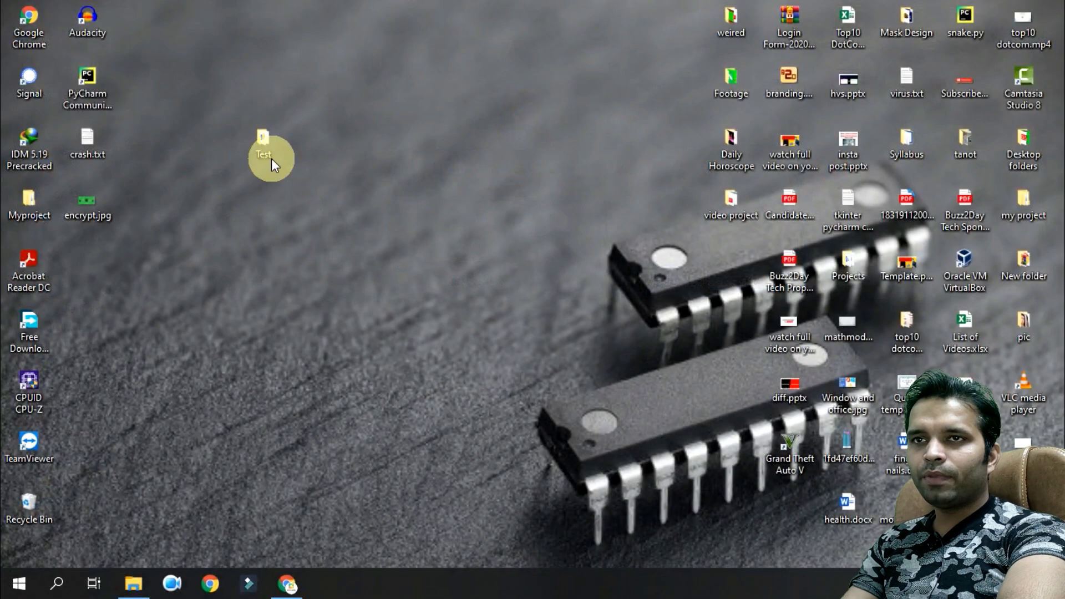
click(271, 140)
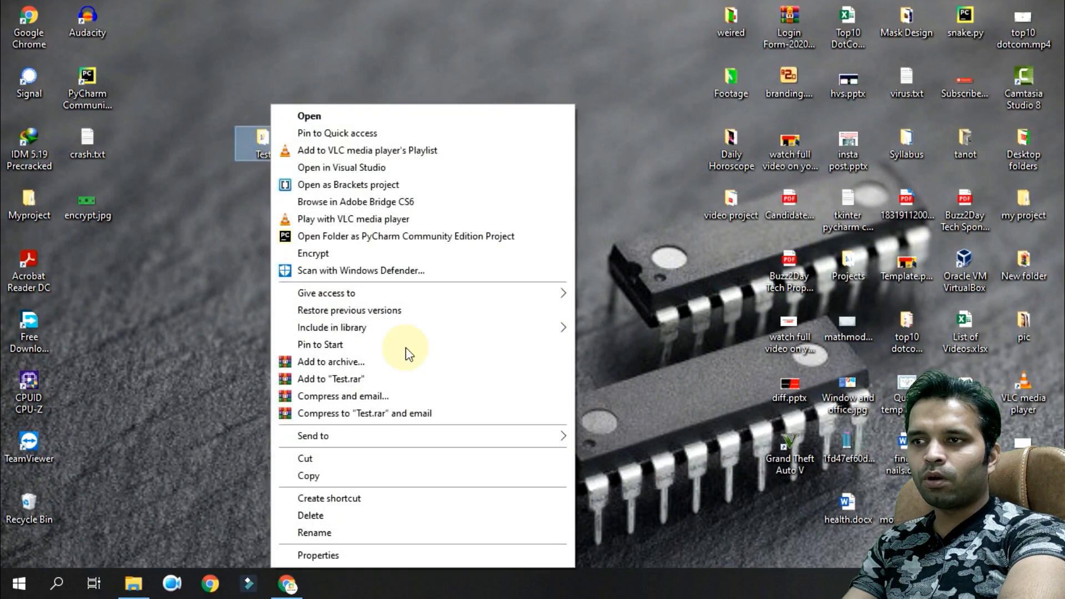
mouse_move(333, 436)
click(653, 553)
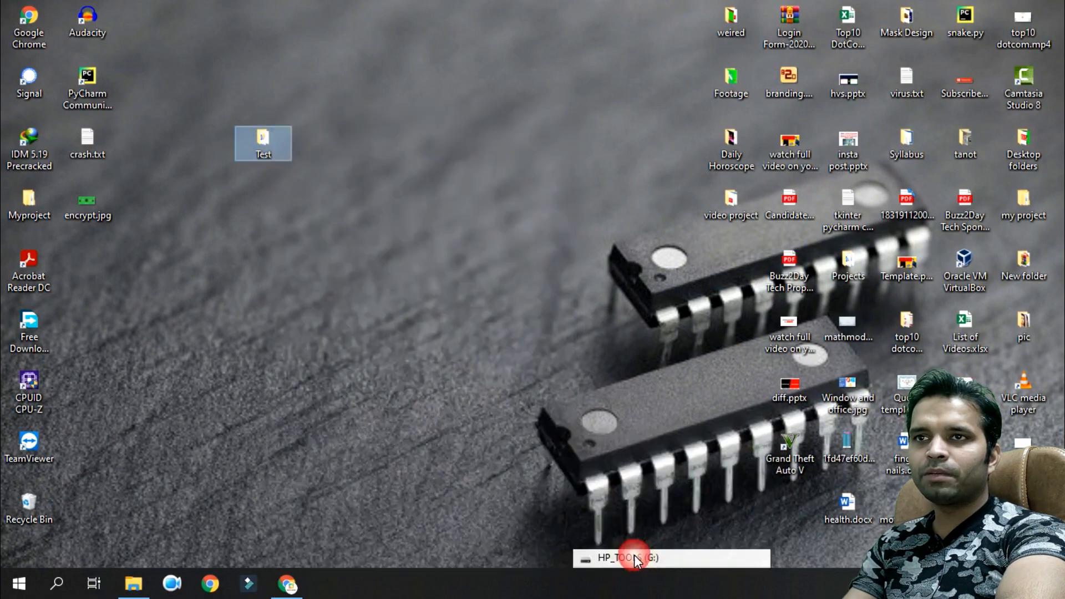
click(235, 171)
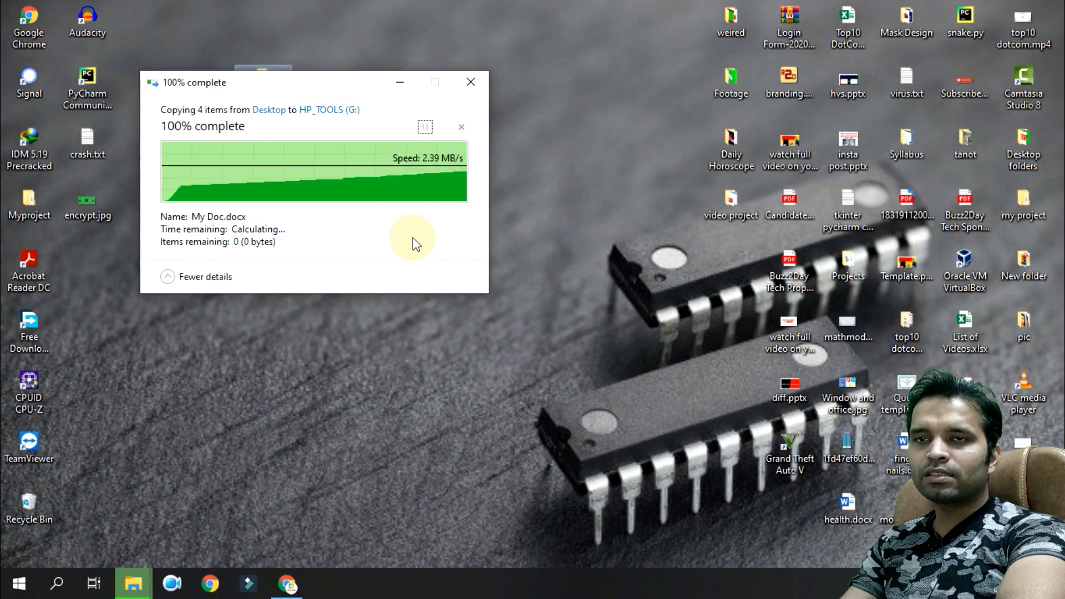
Step: Open the Test folder on HP_TOOLS (G:) in a maximized File Explorer window
click(134, 584)
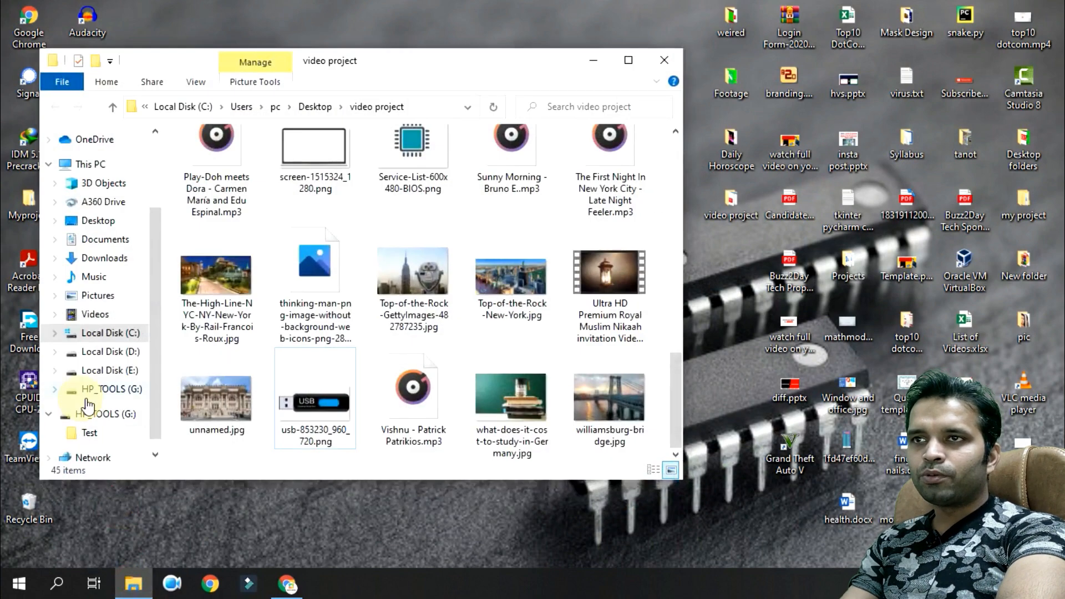
click(105, 414)
click(642, 59)
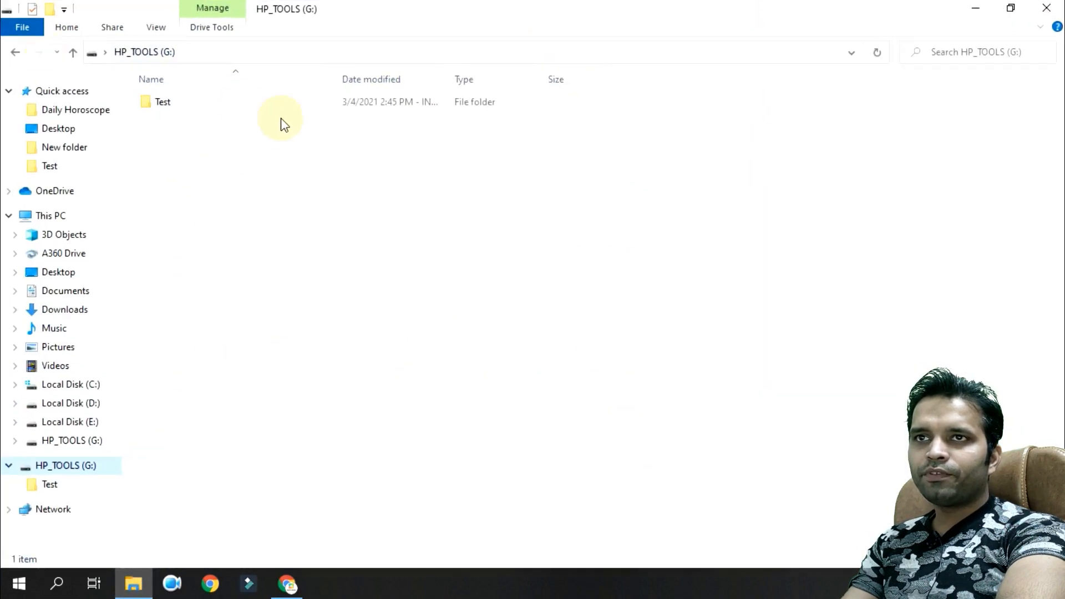
double_click(257, 106)
Step: Switch the Test folder view to Extra large icons, then close the window
right_click(285, 244)
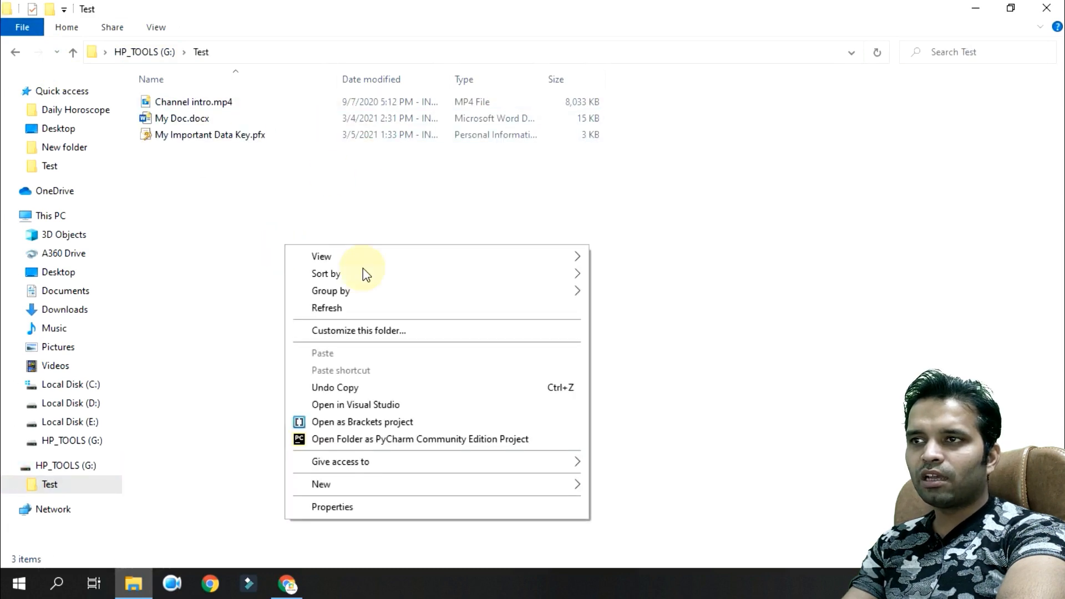
mouse_move(555, 254)
click(687, 292)
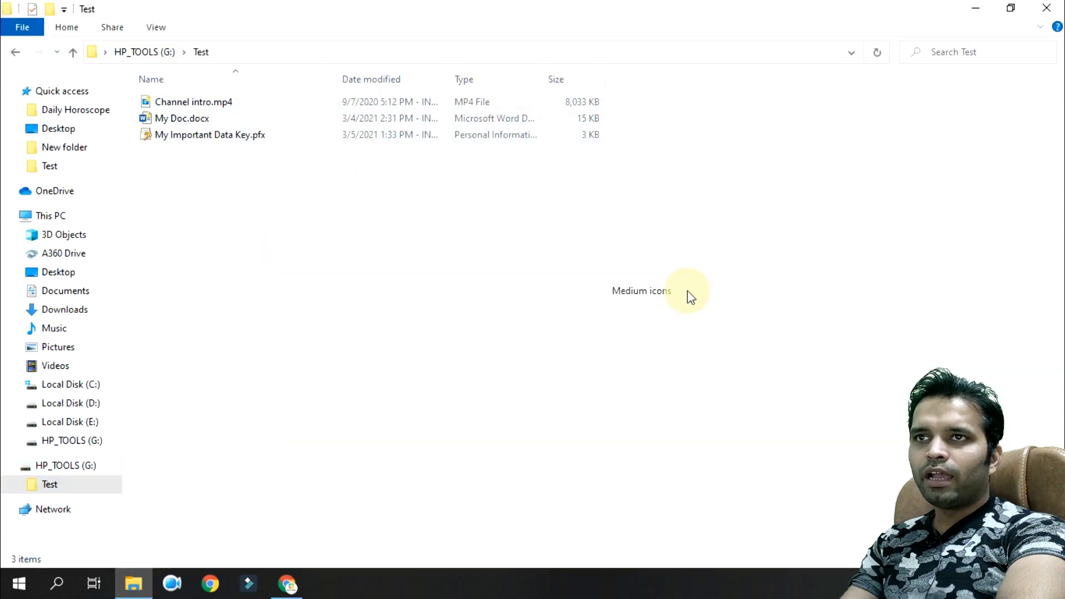
right_click(392, 256)
mouse_move(491, 270)
click(721, 266)
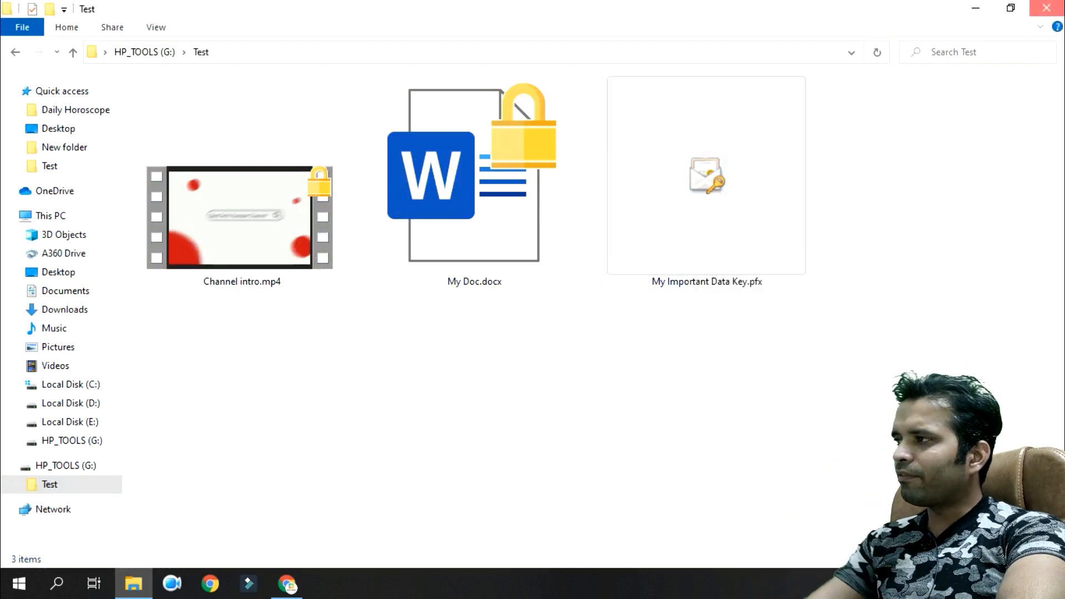
click(1047, 8)
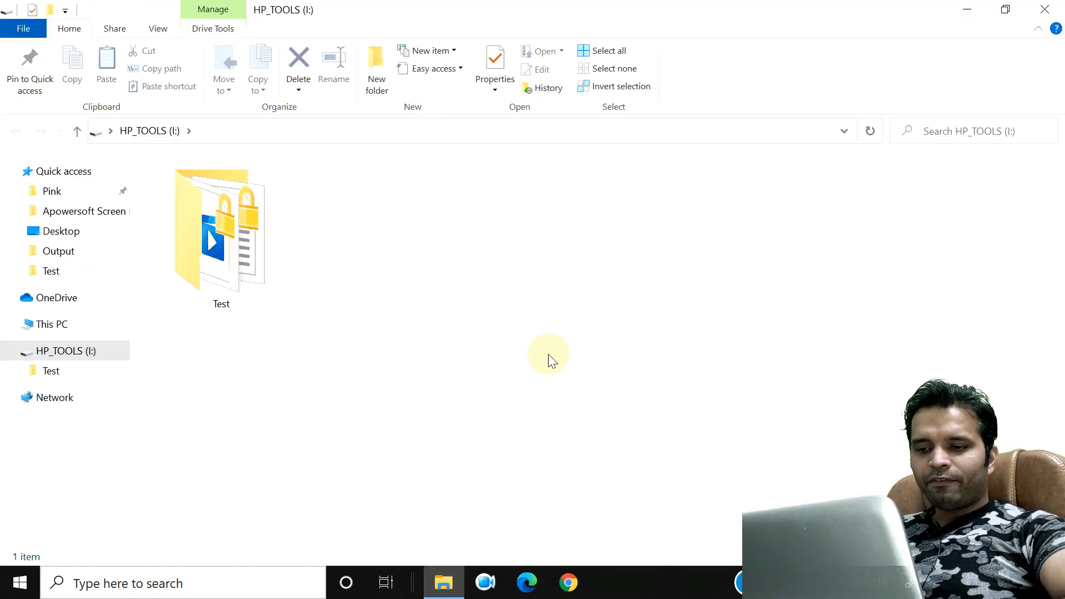
Step: Try opening My Doc on the other PC, dismiss the access error and activation notice, then exit Word
double_click(211, 232)
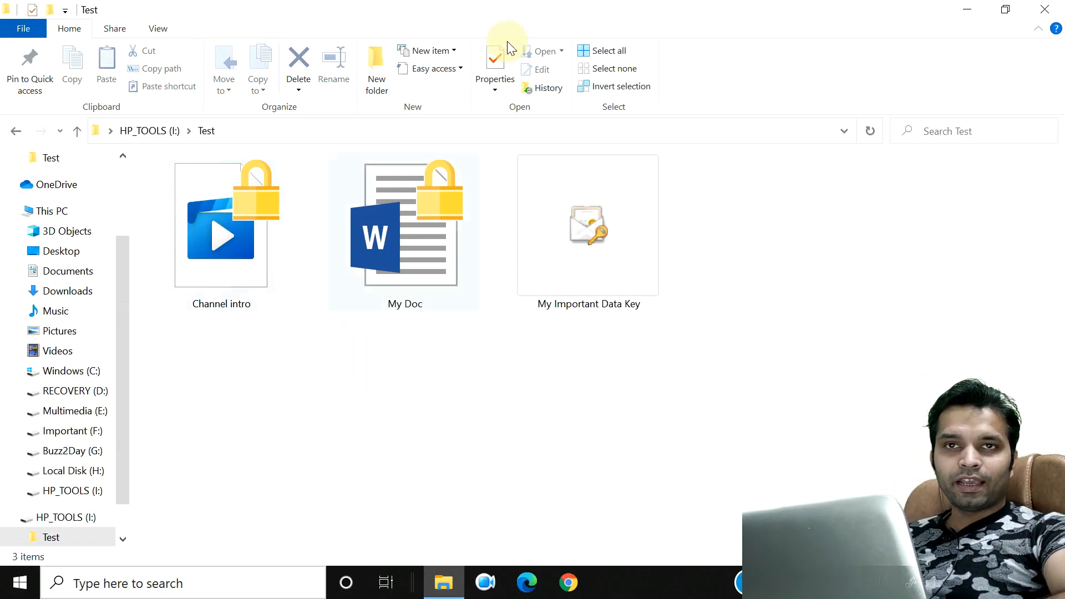
click(387, 259)
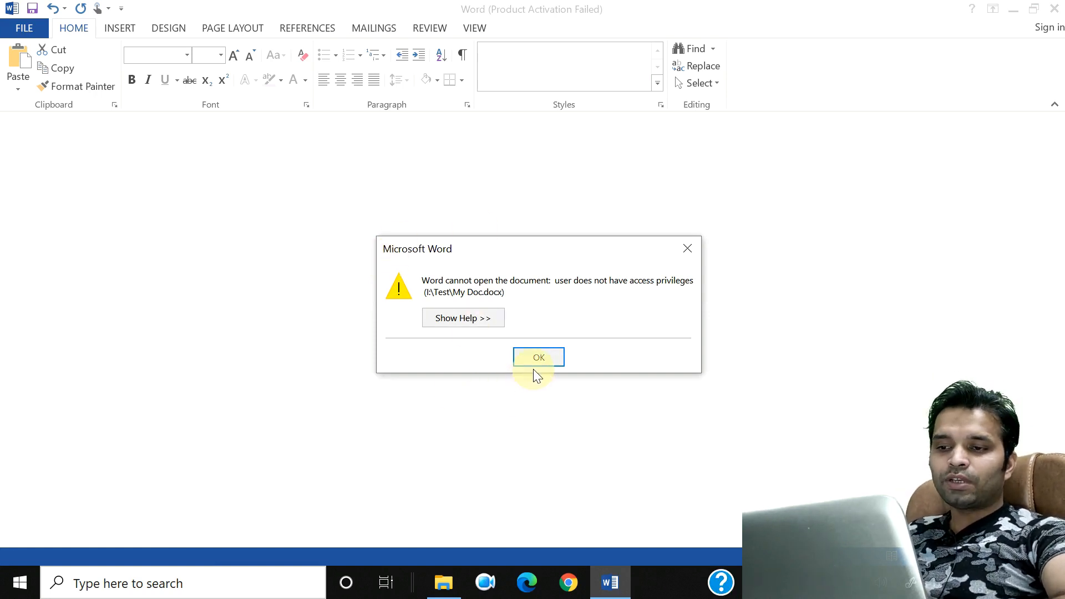
click(552, 358)
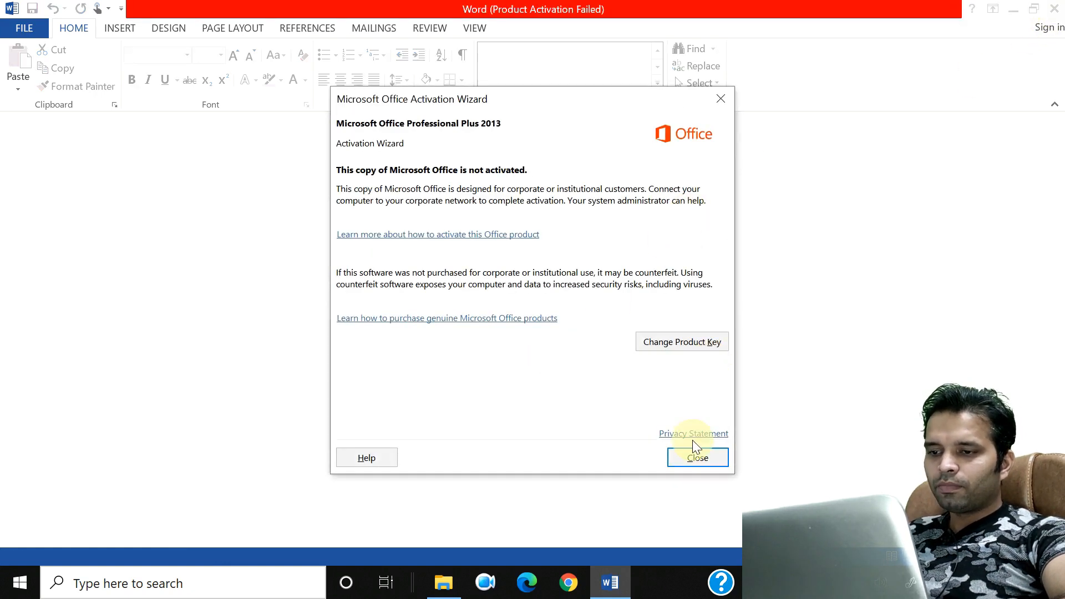
click(692, 454)
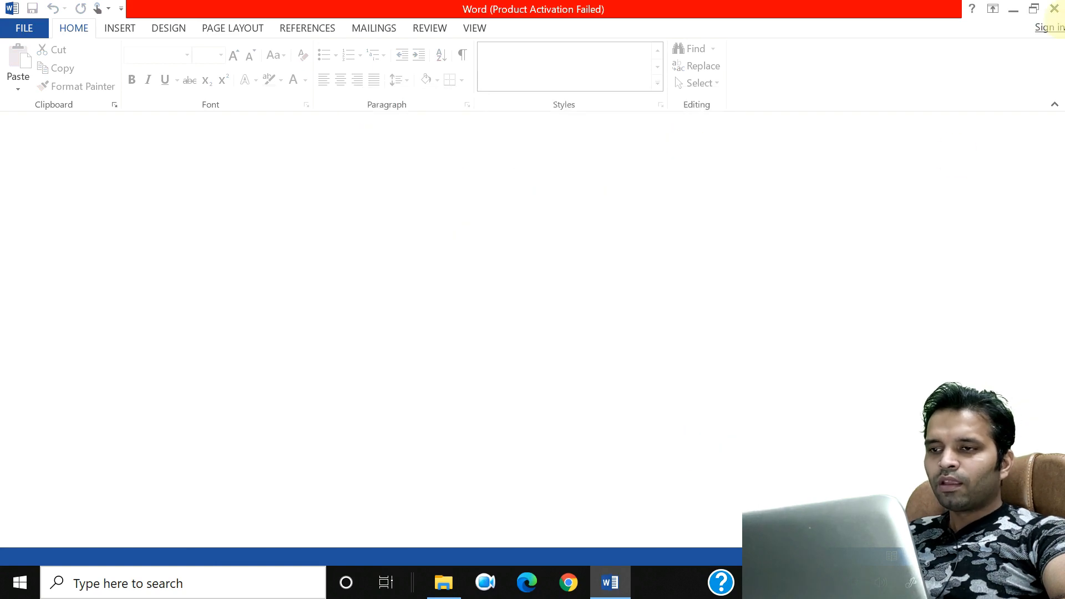
click(1056, 10)
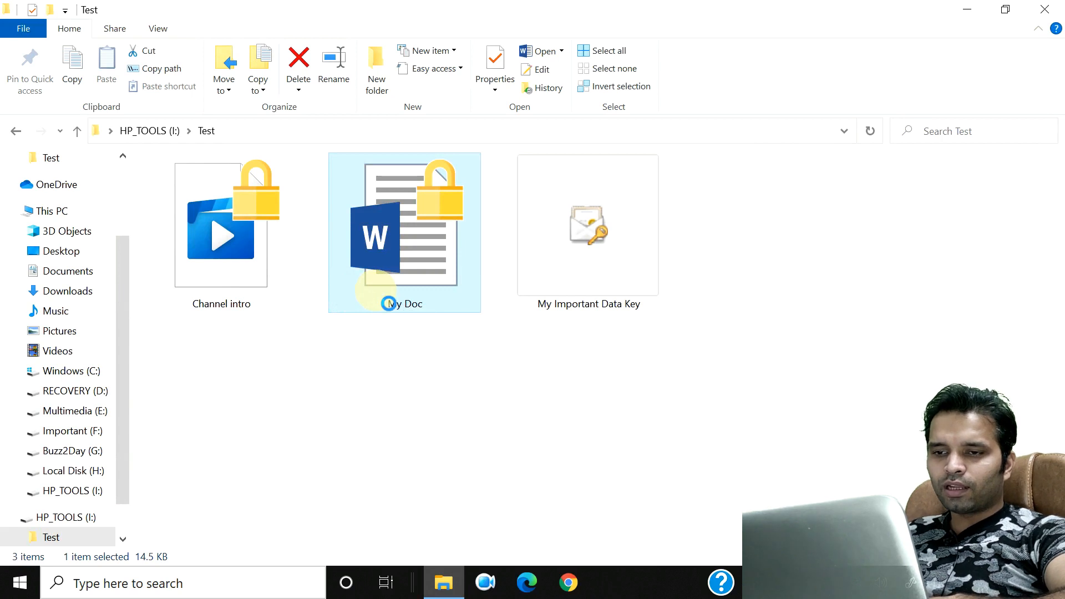
Step: Copy My Doc from the Test folder and paste it onto the desktop
right_click(375, 291)
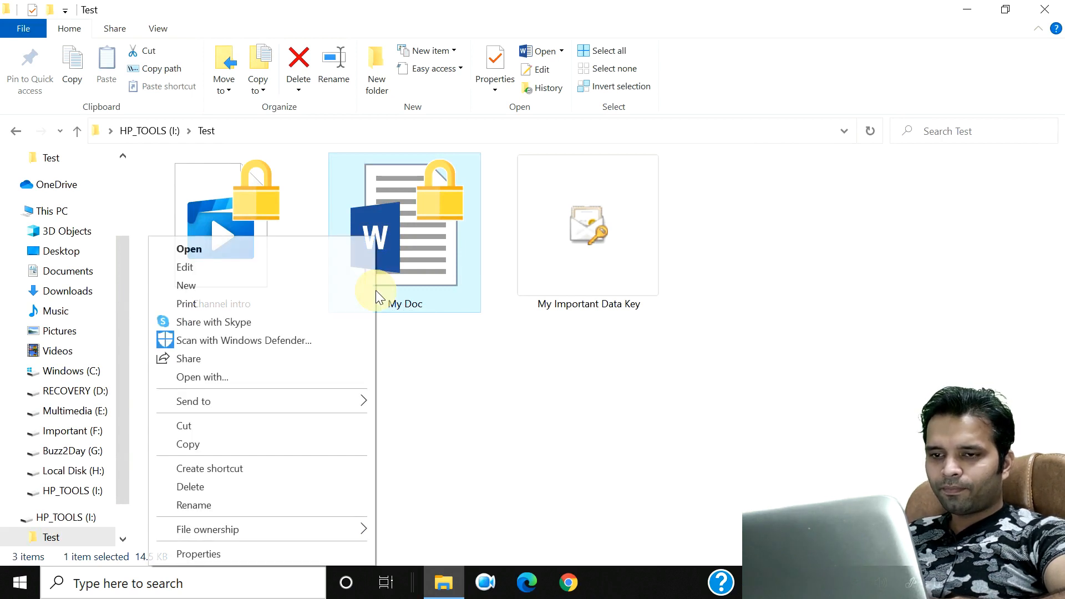
click(230, 443)
click(955, 7)
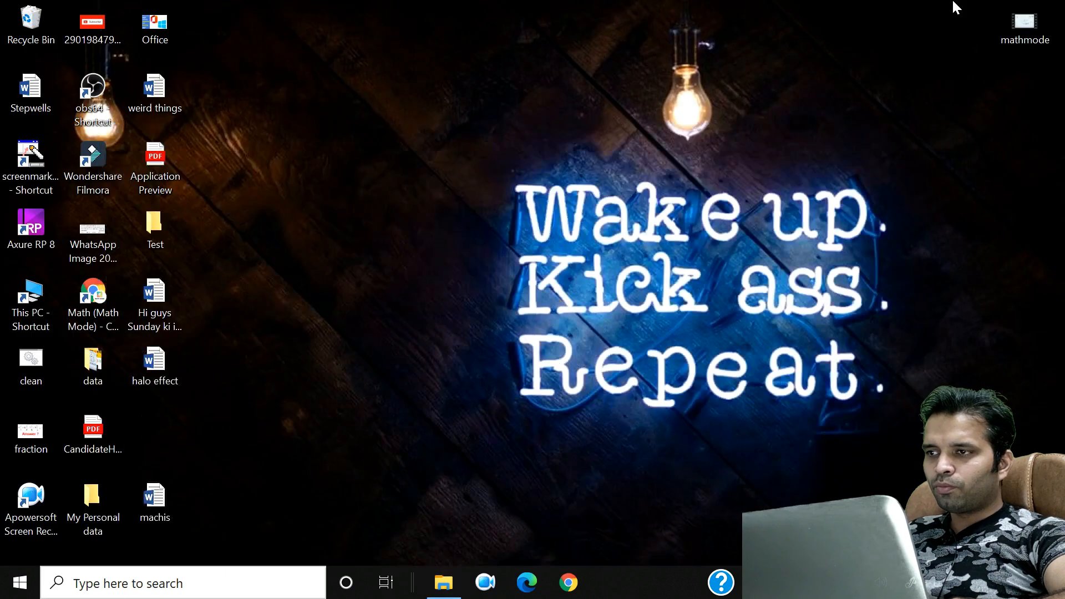
right_click(471, 77)
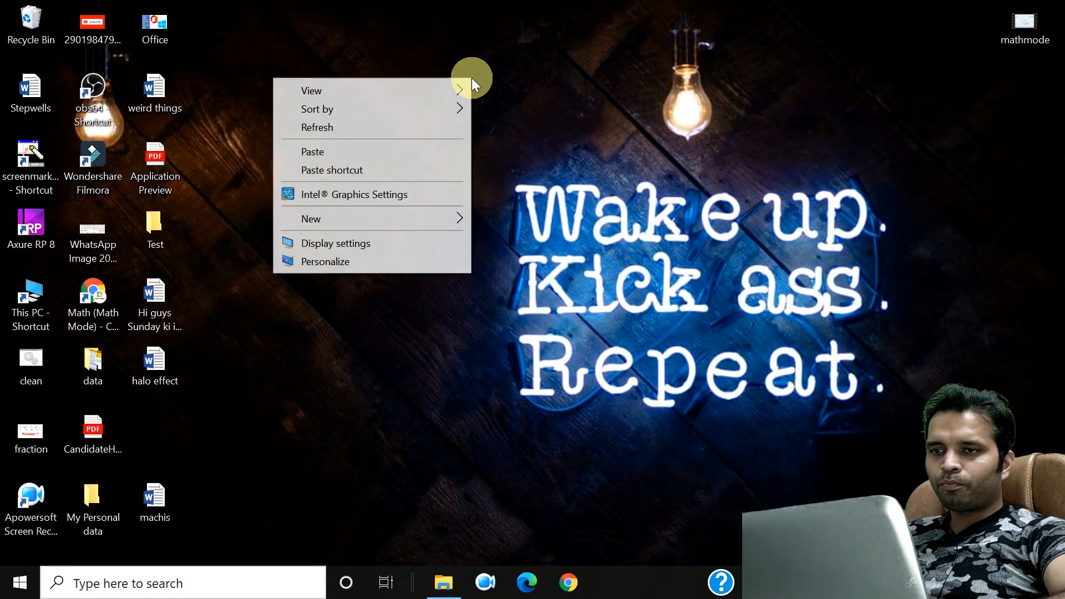
click(382, 157)
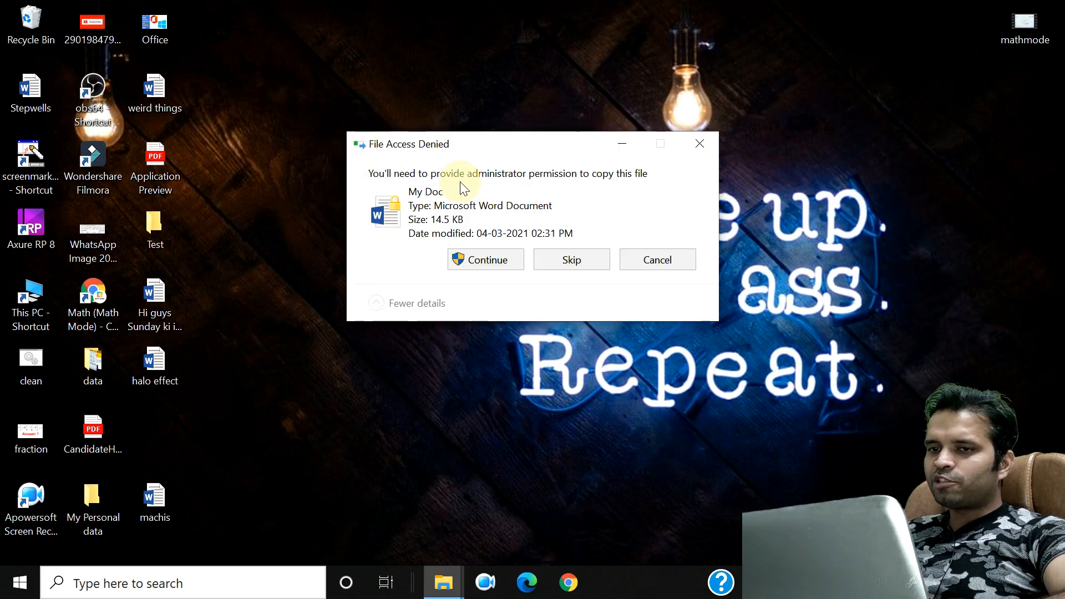
Step: Try Continue on File Access Denied, then cancel the copy and restore the Test folder window
drag(476, 142, 391, 150)
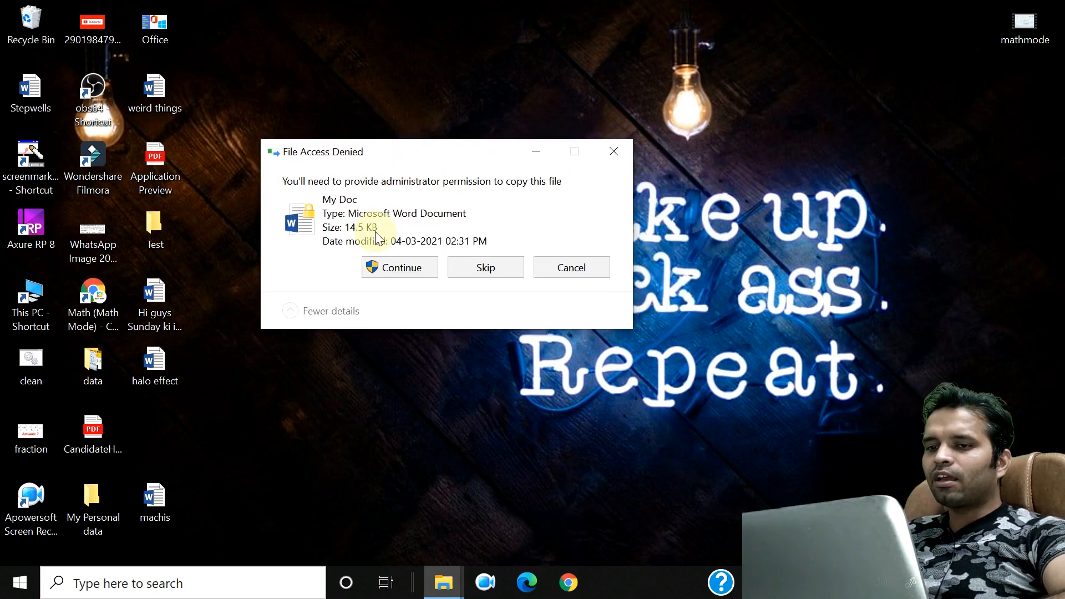
click(373, 260)
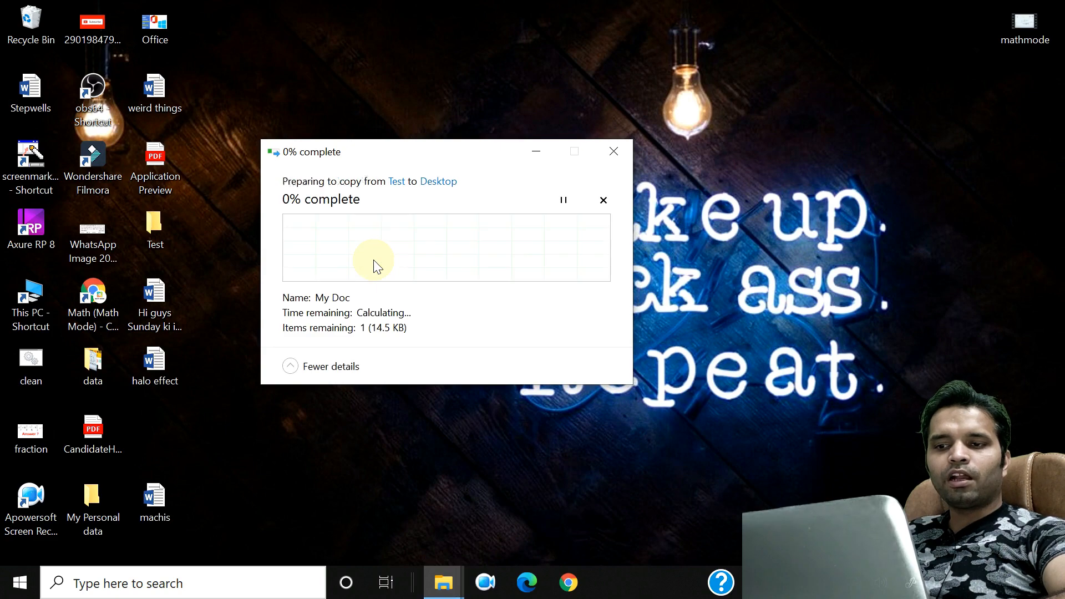
click(614, 151)
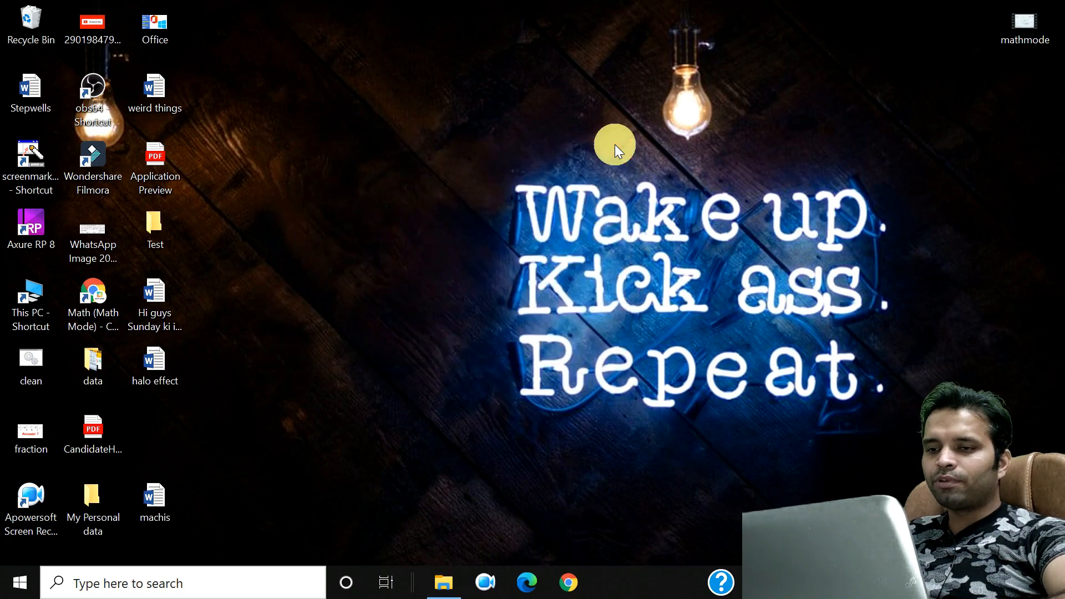
click(440, 589)
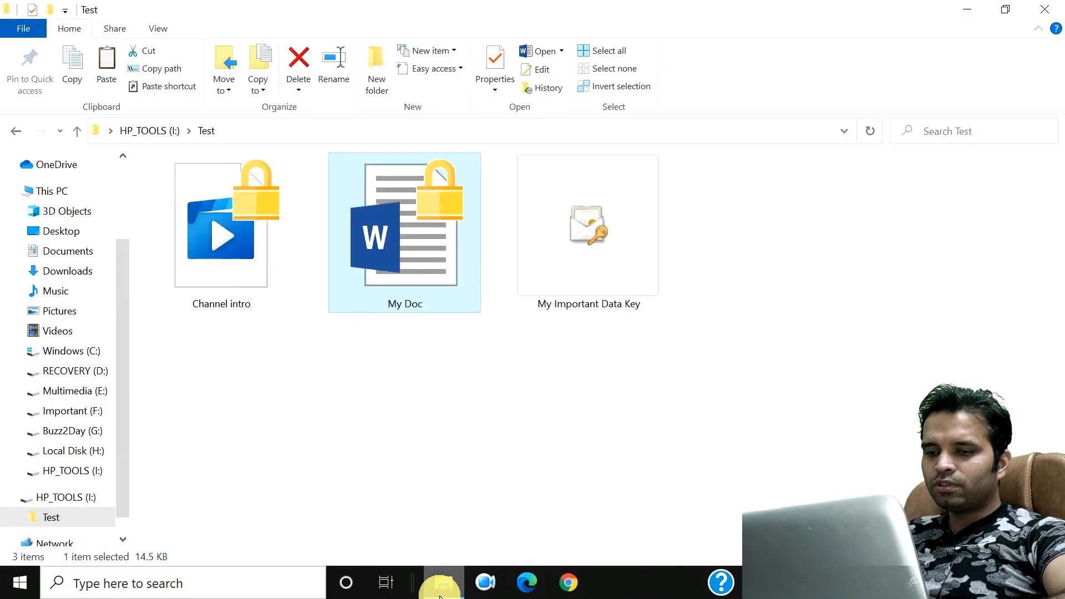
Step: Check My Doc's advanced encryption attributes without changing them, then select the My Important Data Key file
right_click(416, 232)
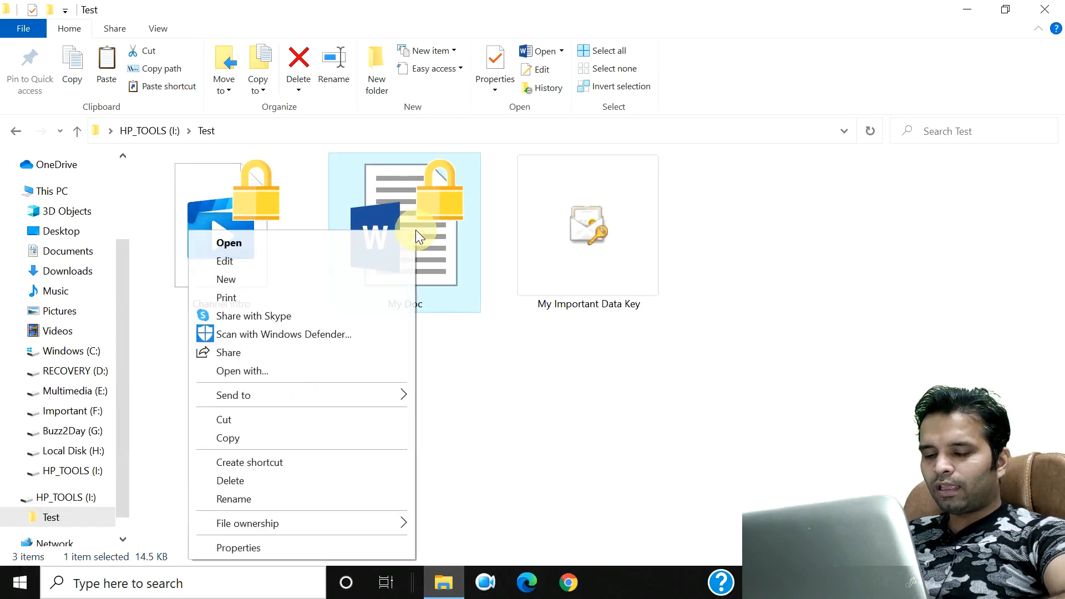
click(270, 546)
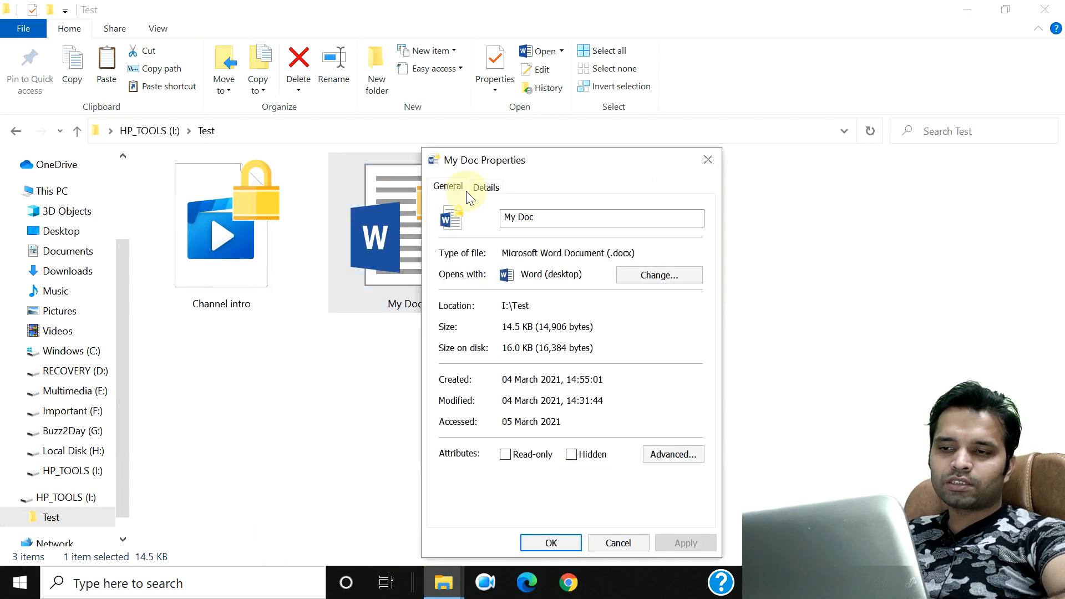
drag(492, 169, 418, 122)
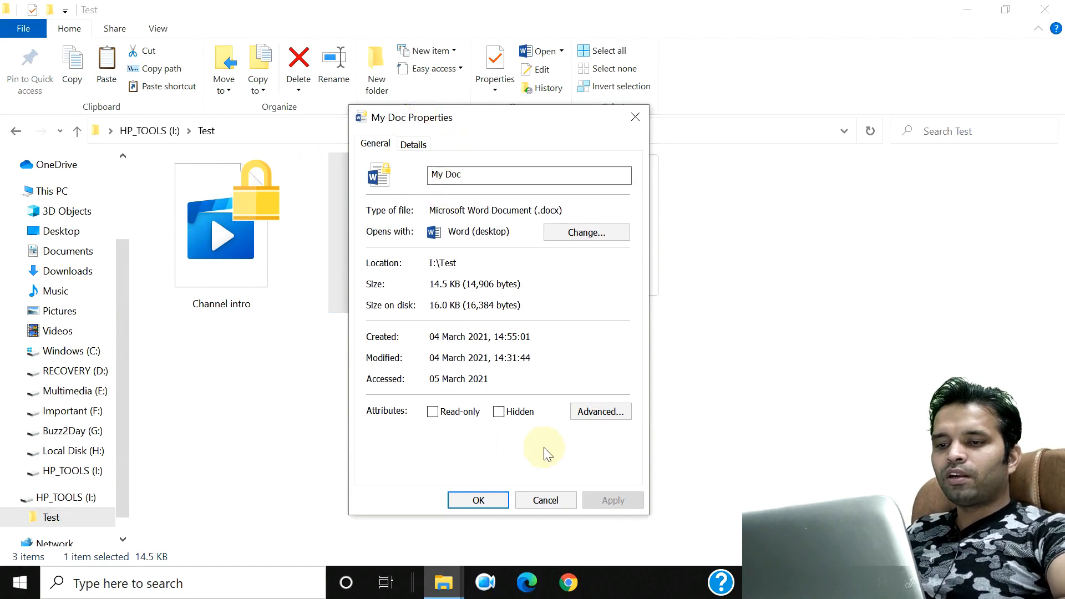
click(593, 412)
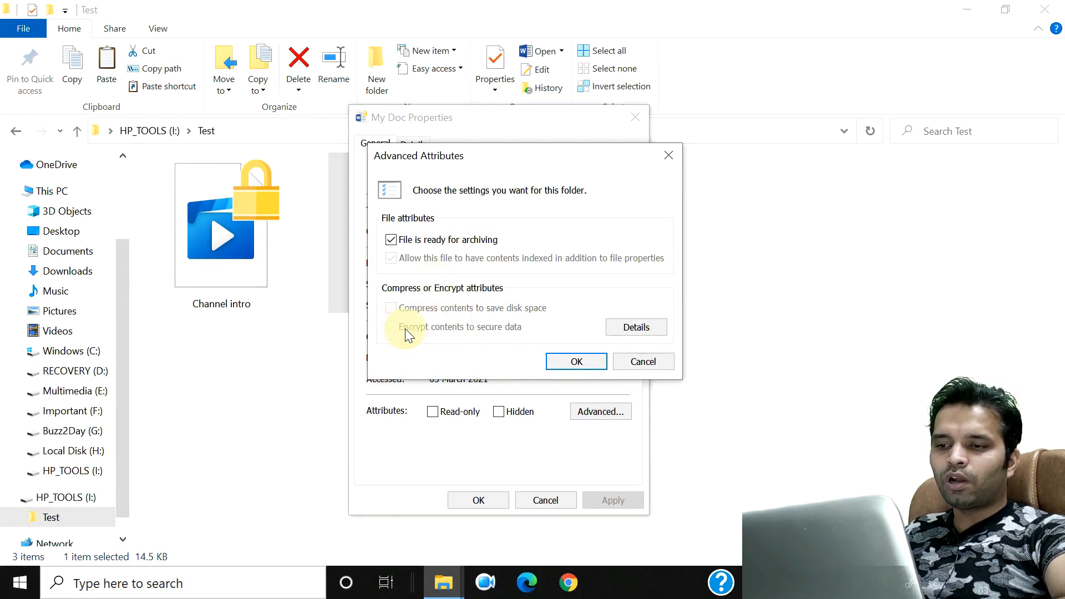
click(646, 366)
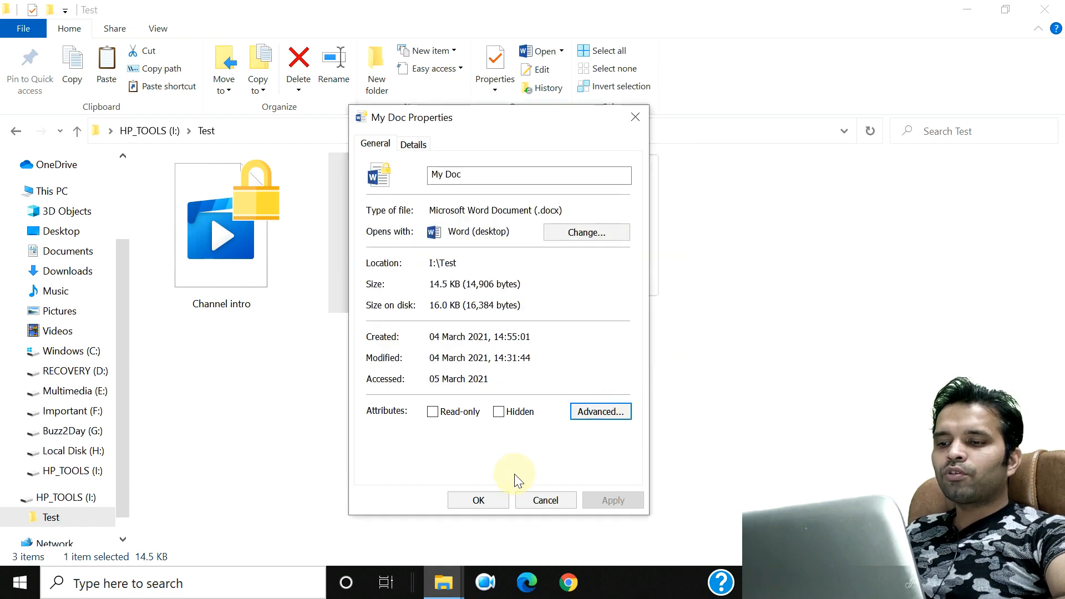
click(481, 507)
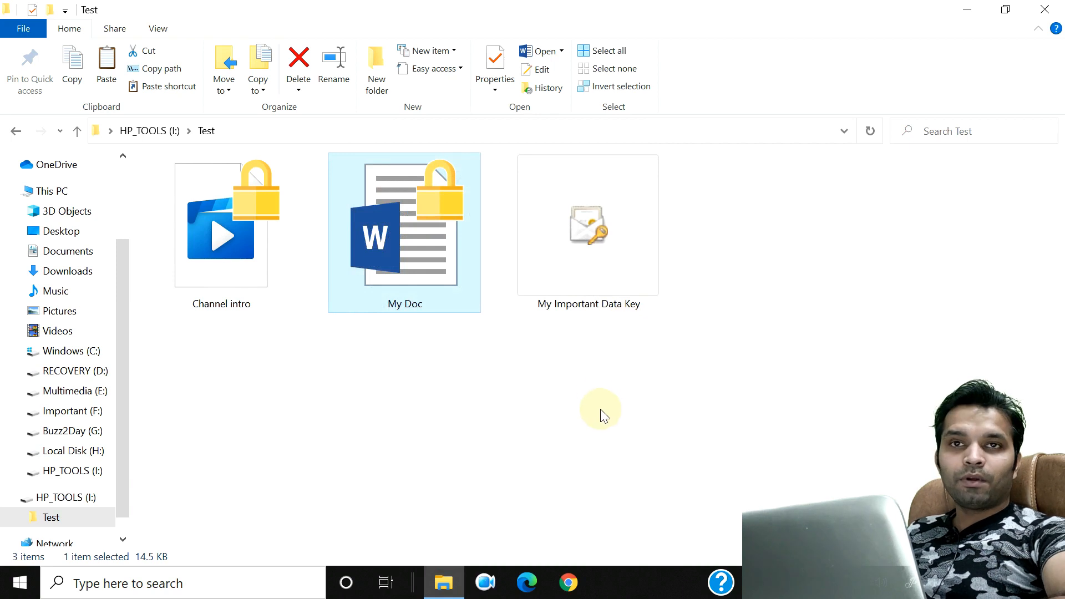
click(595, 292)
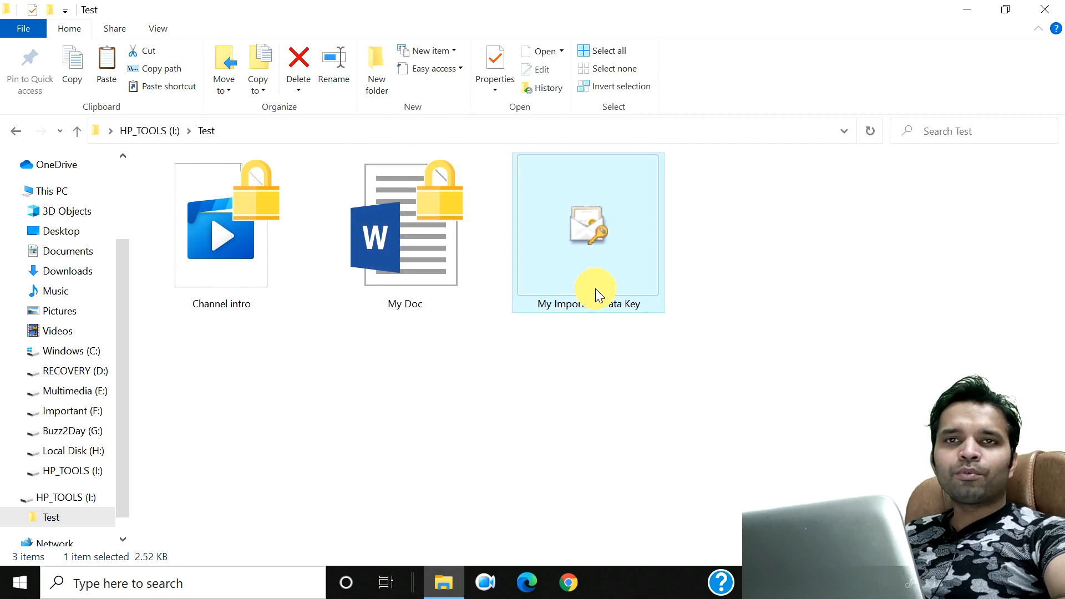
Step: Start importing My Important Data Key.pfx for the Current User, accepting the prefilled file path
double_click(598, 235)
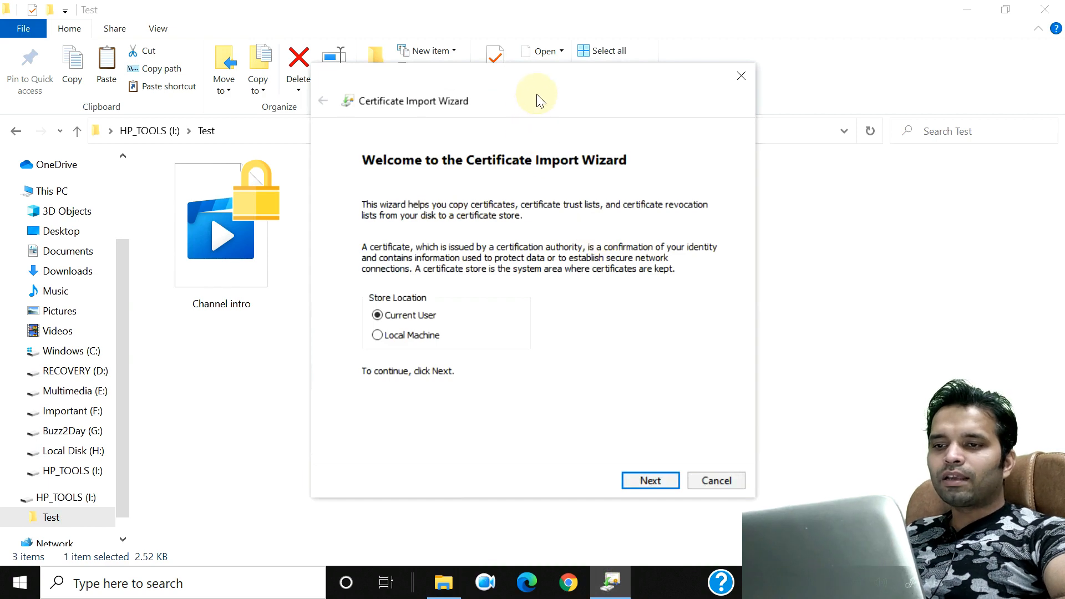
drag(542, 81, 469, 70)
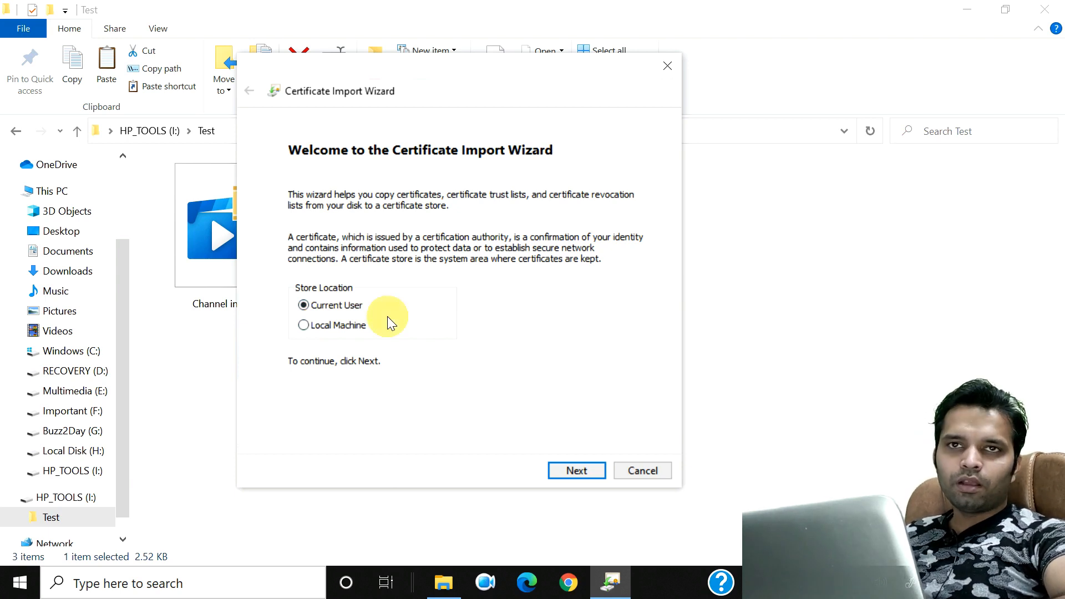
click(598, 473)
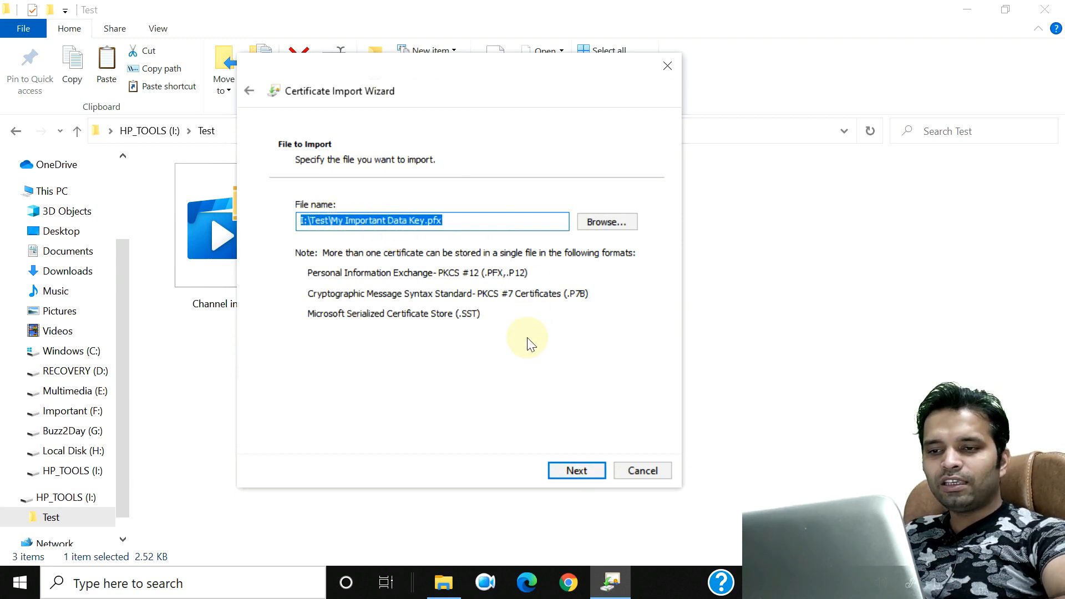
click(557, 475)
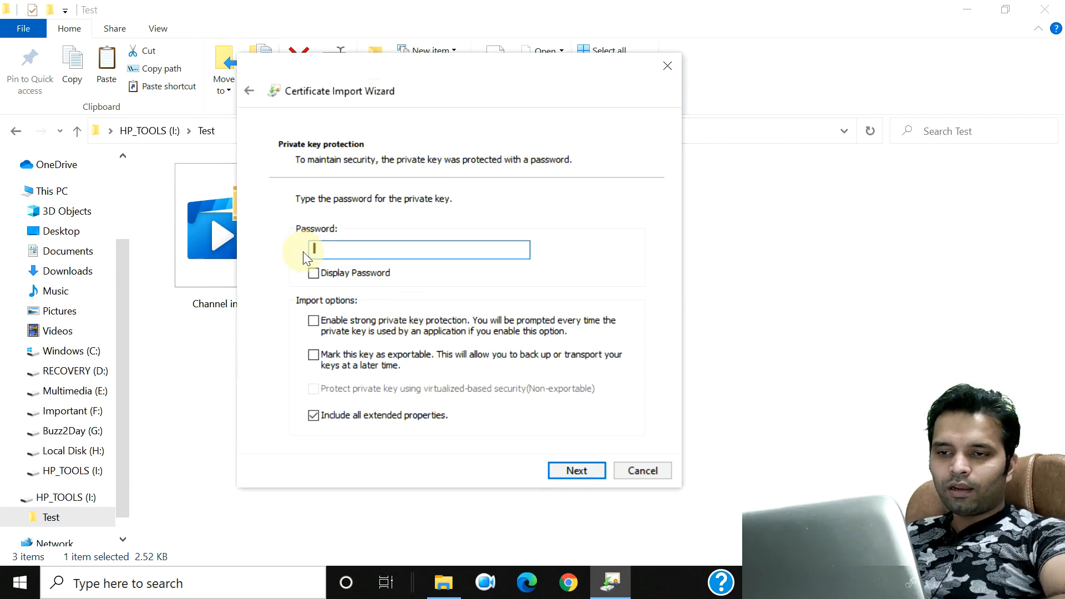
Step: Turn on Display Password and enter the private key's password
click(314, 273)
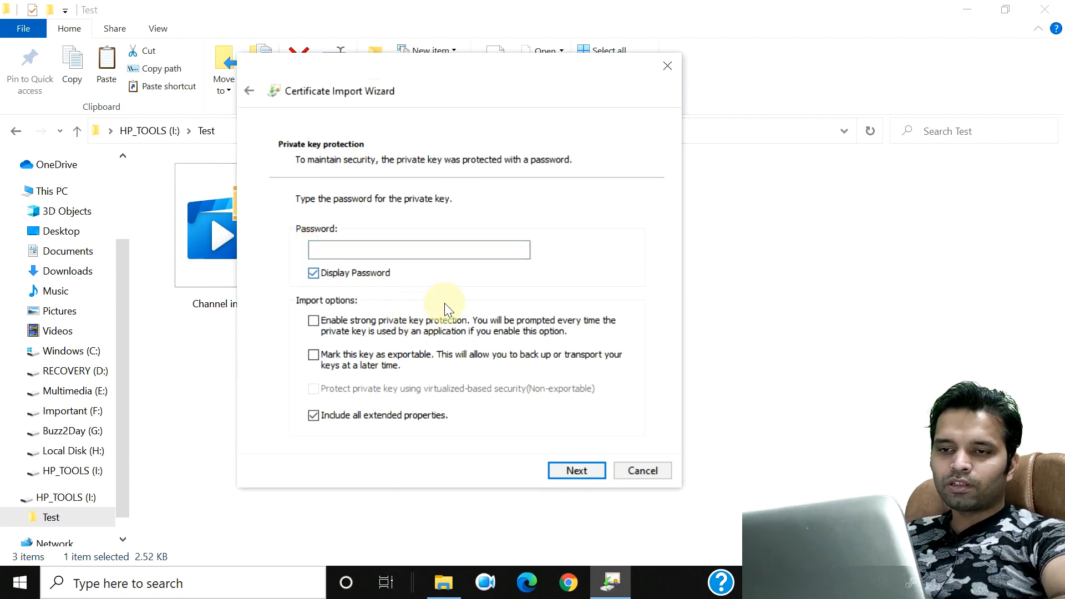
click(426, 253)
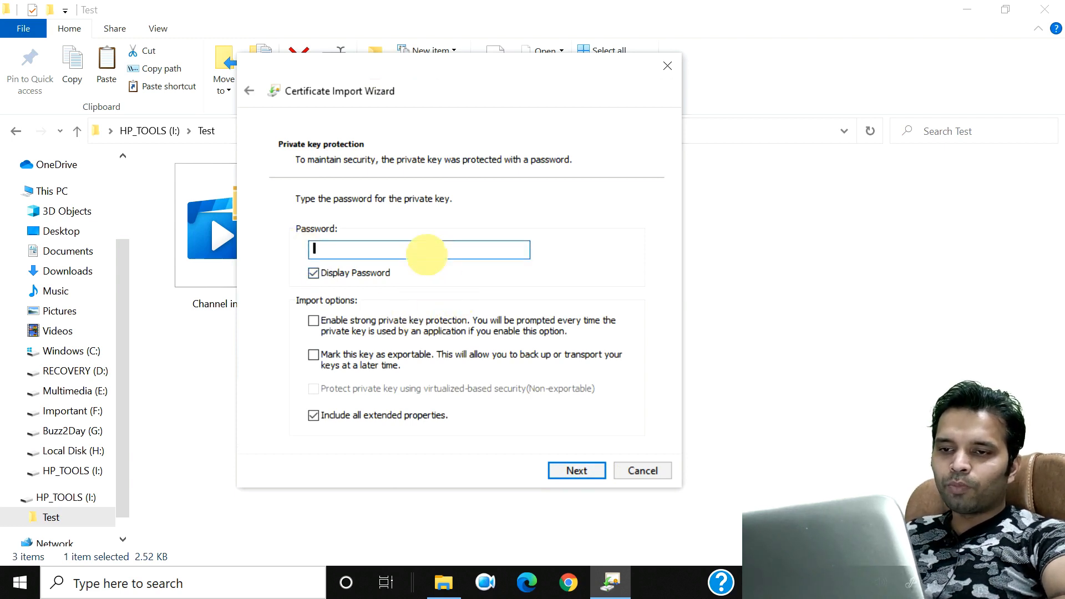
text(123456)
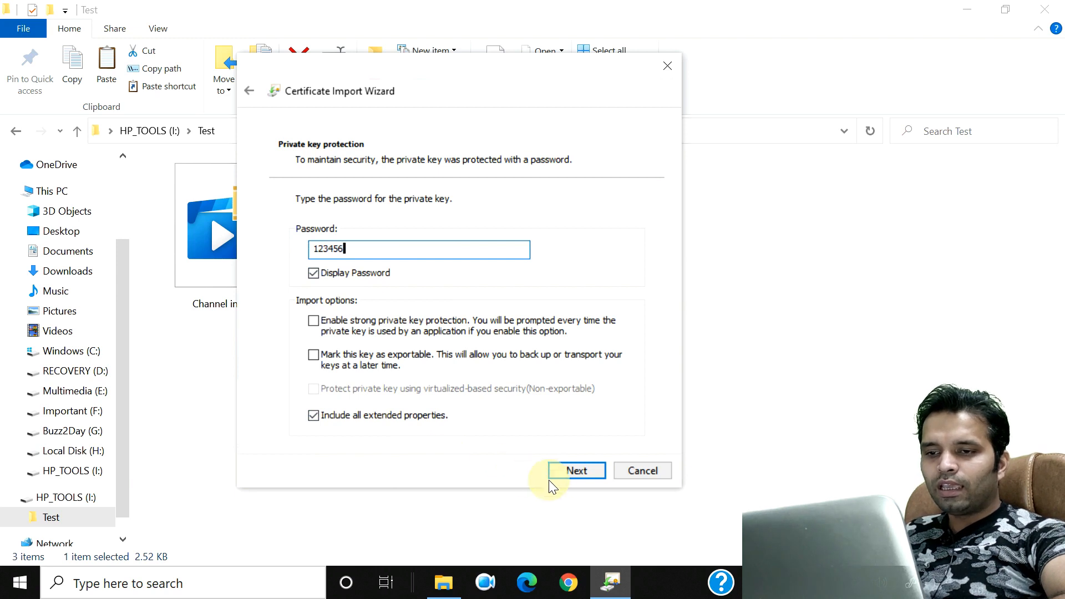
Step: Finish the import with 'Automatically select the certificate store' kept
click(584, 469)
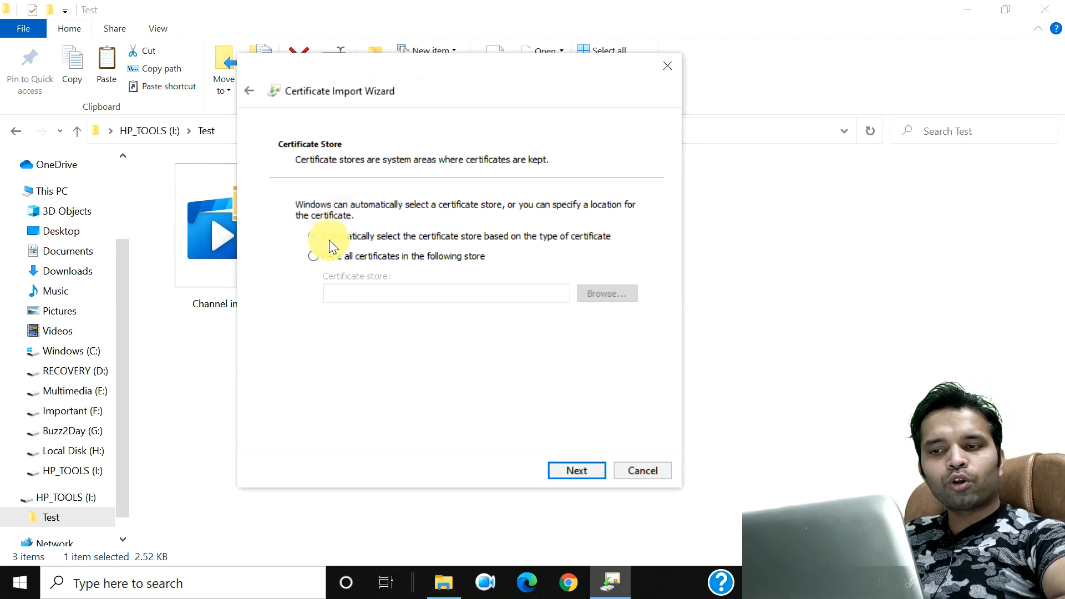
click(566, 474)
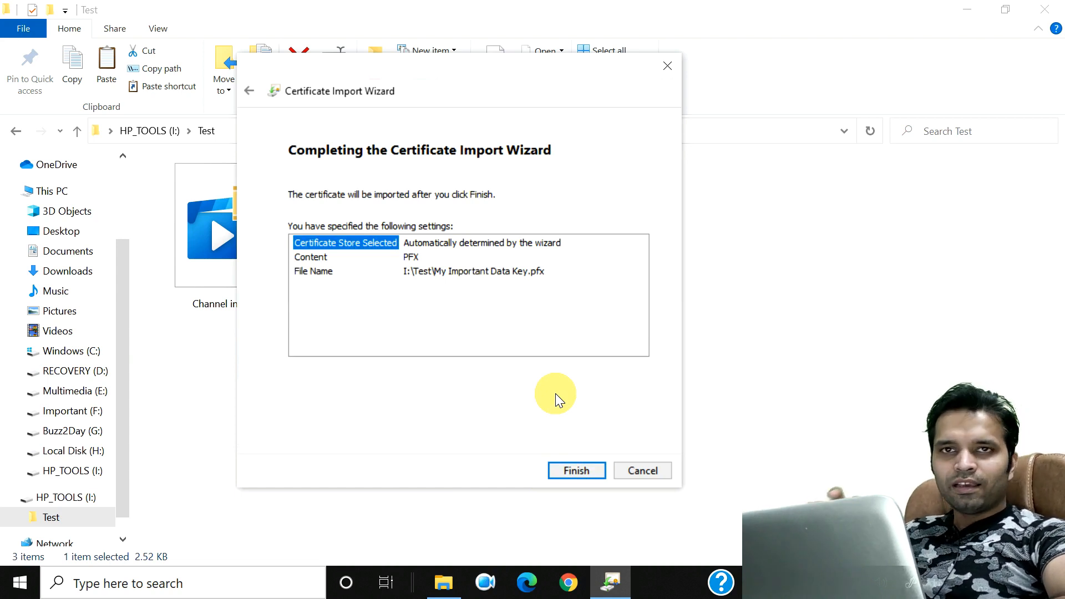
click(577, 470)
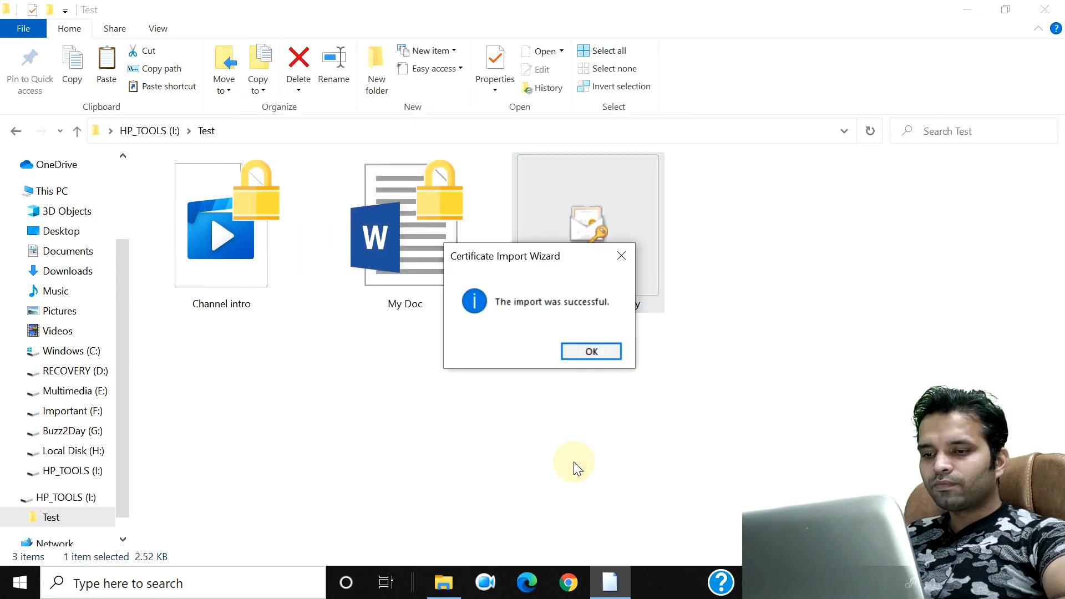
Step: Dismiss the success message, open encrypted My Doc to see Subscribe Now, then quit Word
click(584, 352)
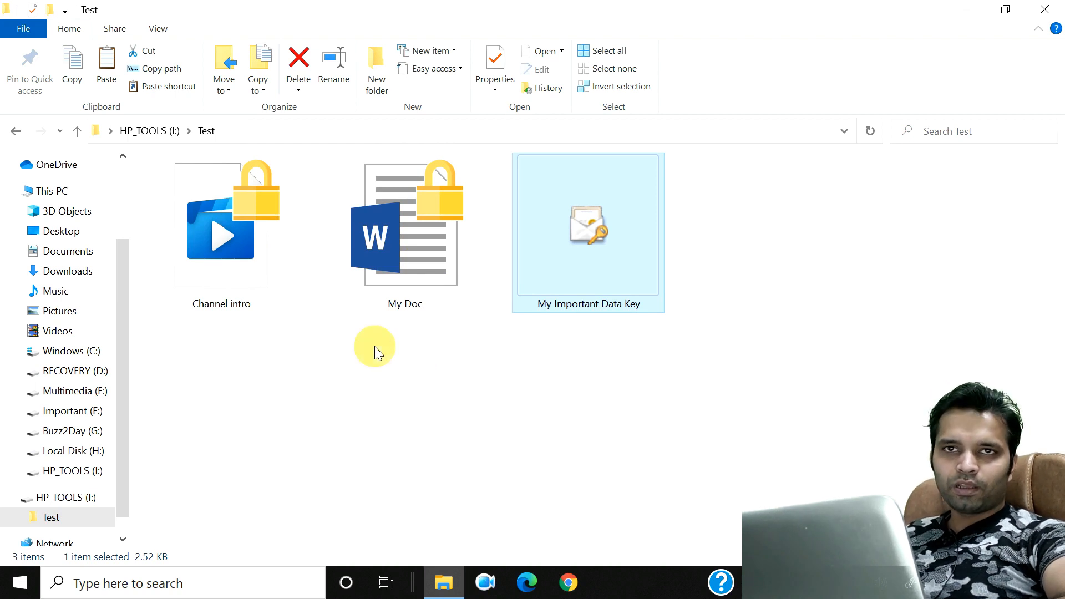
double_click(391, 272)
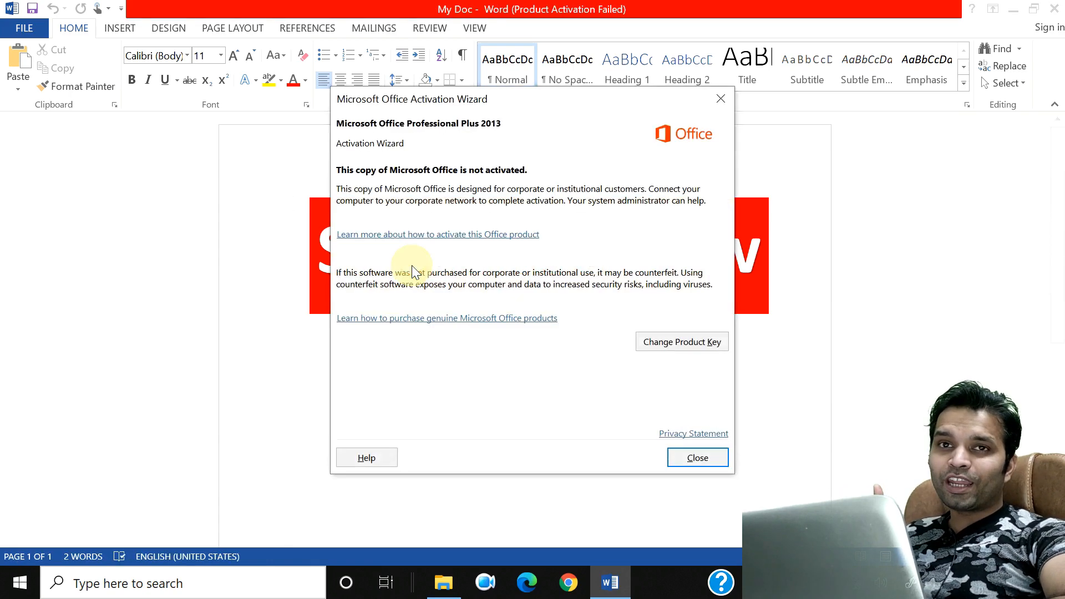
click(707, 456)
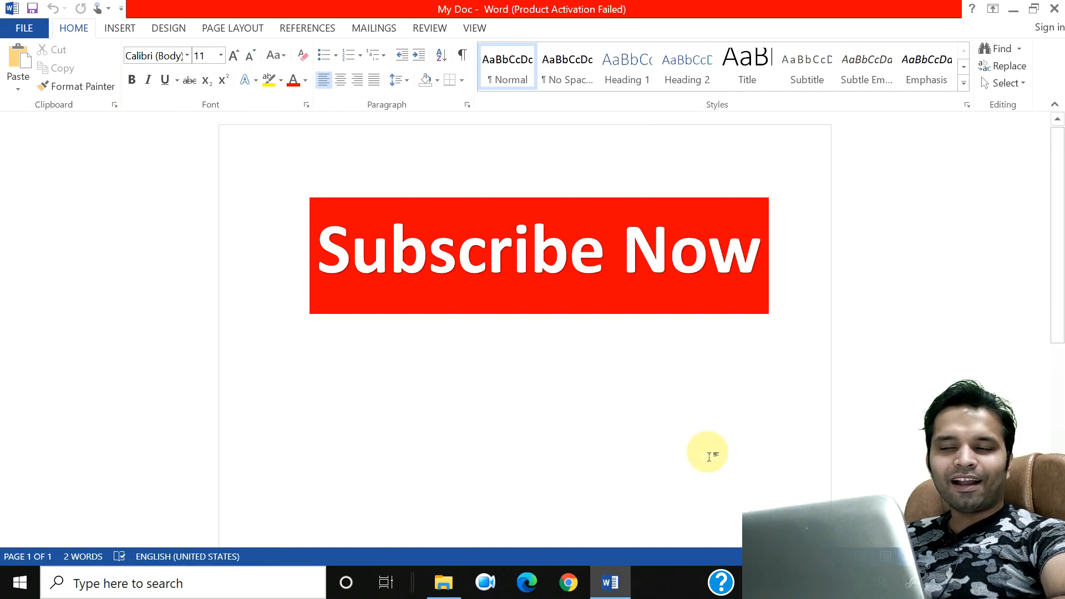
click(1056, 8)
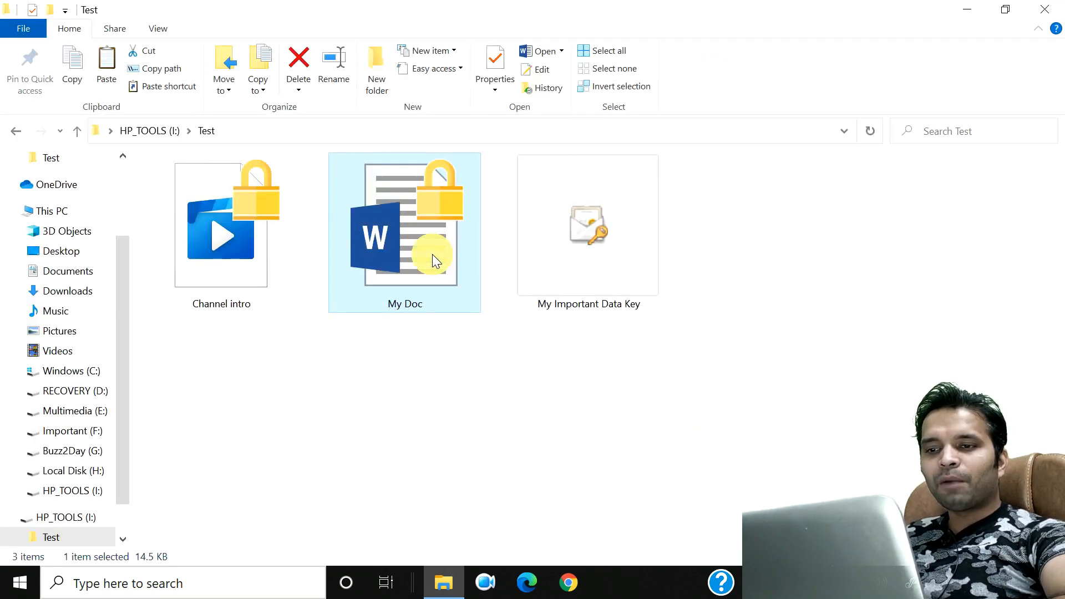
Step: Copy My Doc from the Test folder and paste it onto the desktop
right_click(432, 254)
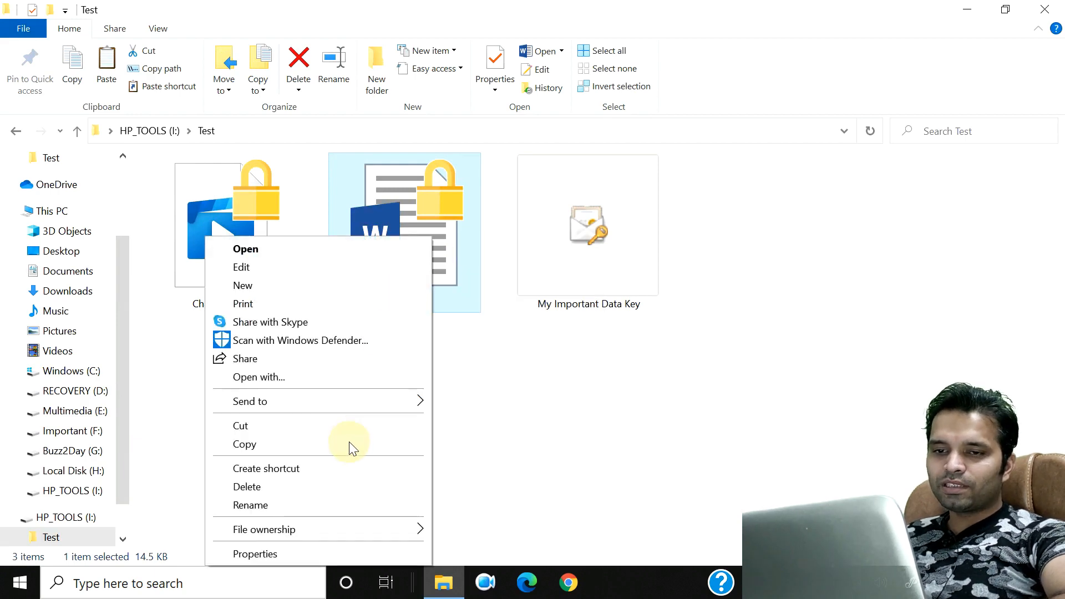
click(348, 443)
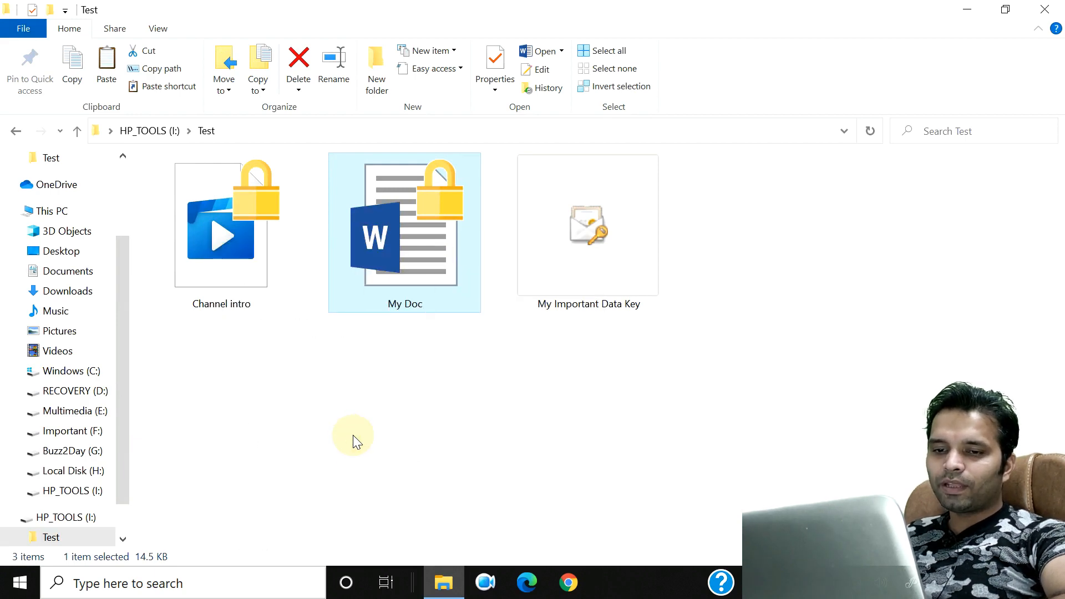
click(959, 12)
right_click(488, 87)
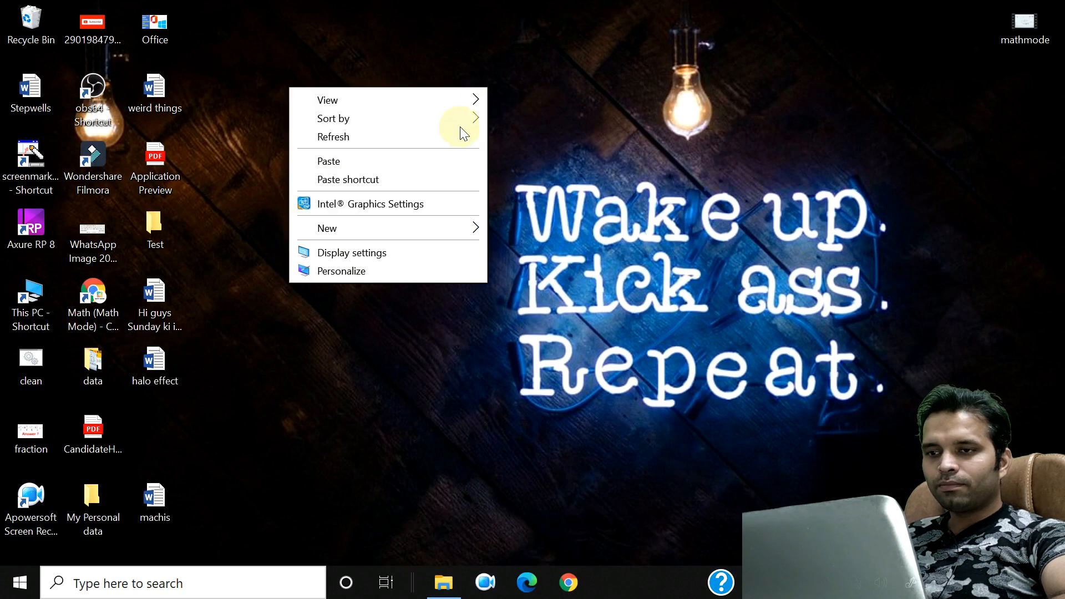
click(442, 161)
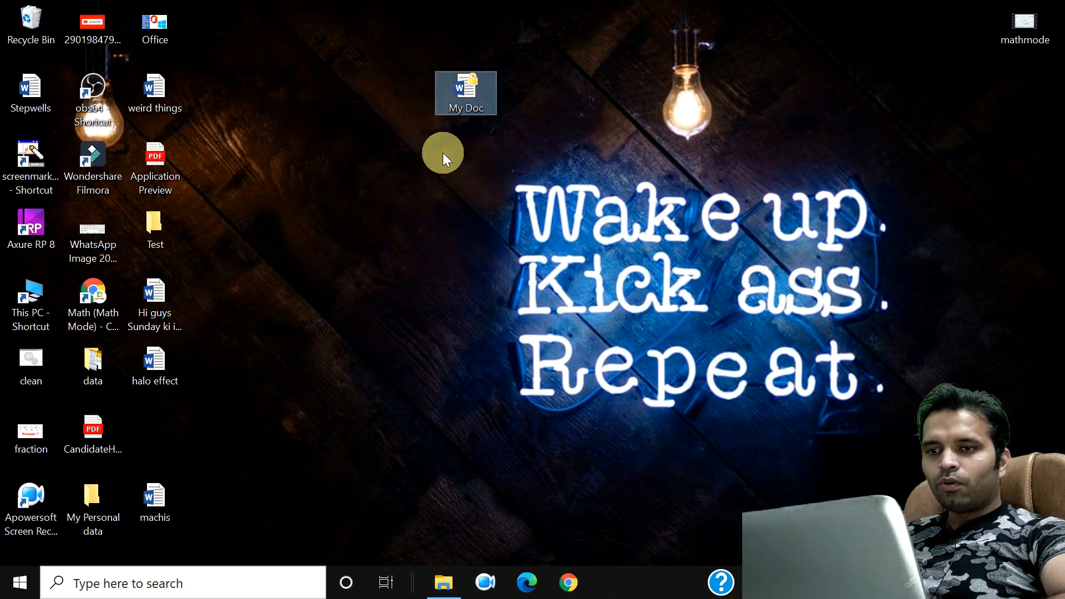
Step: Open the desktop copy of My Doc in Word, confirm Subscribe Now shows, then minimise Word
click(462, 98)
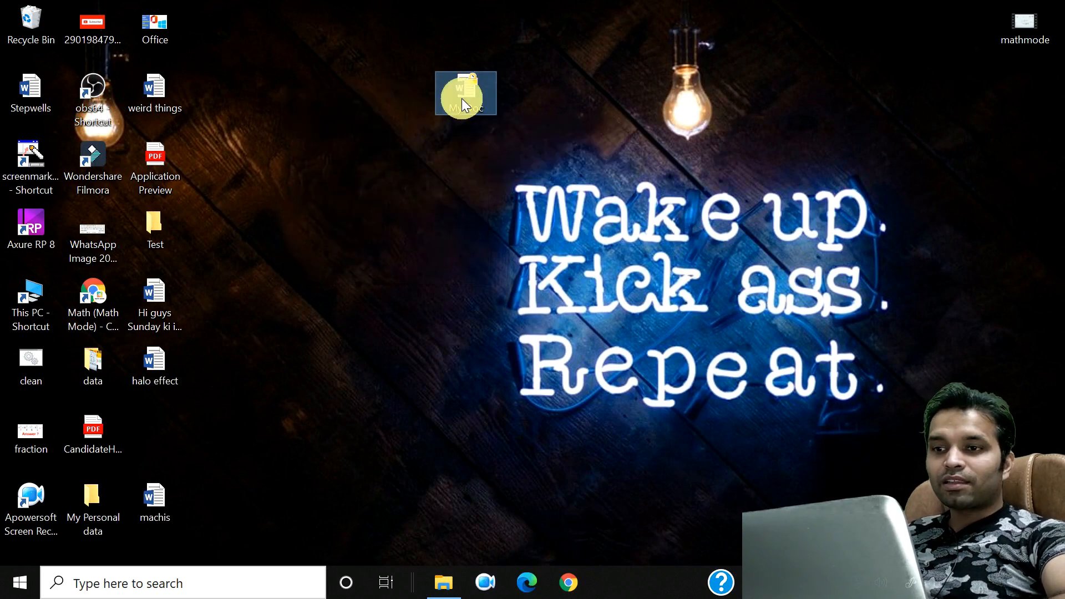
double_click(461, 98)
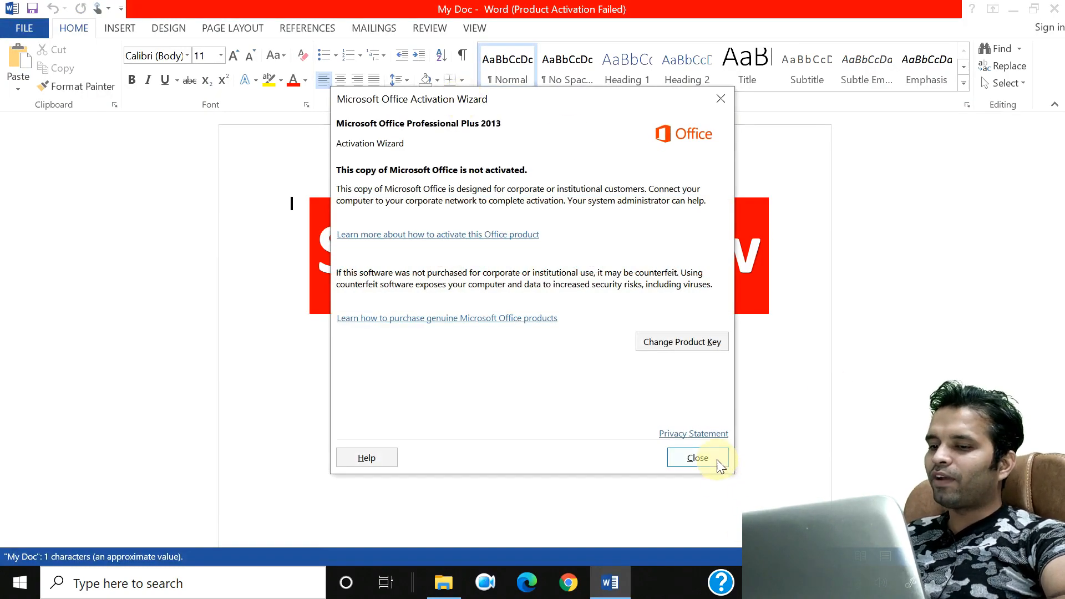
click(697, 458)
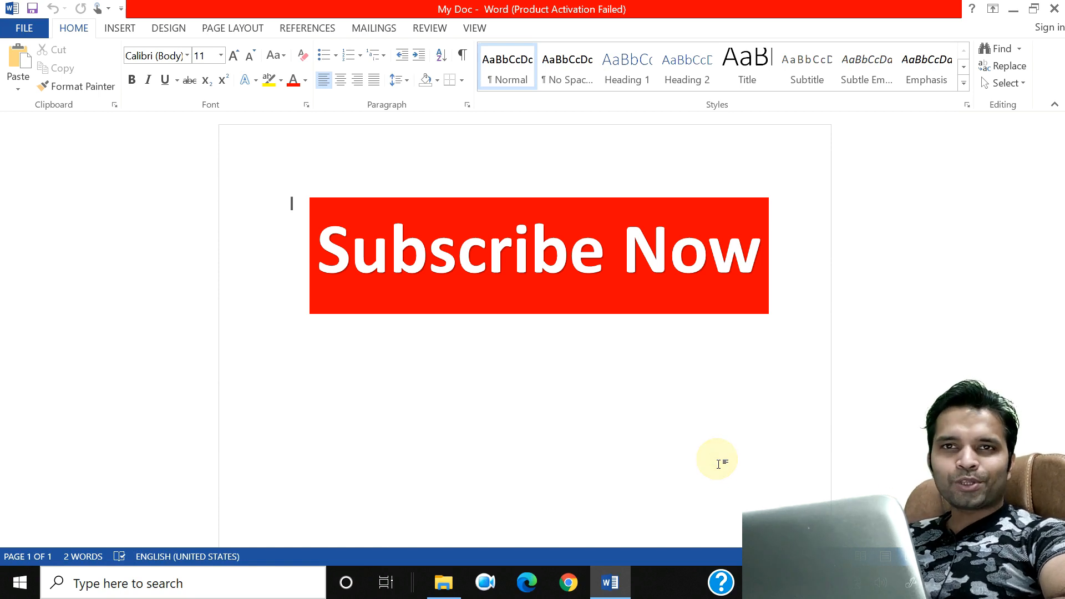
click(1010, 13)
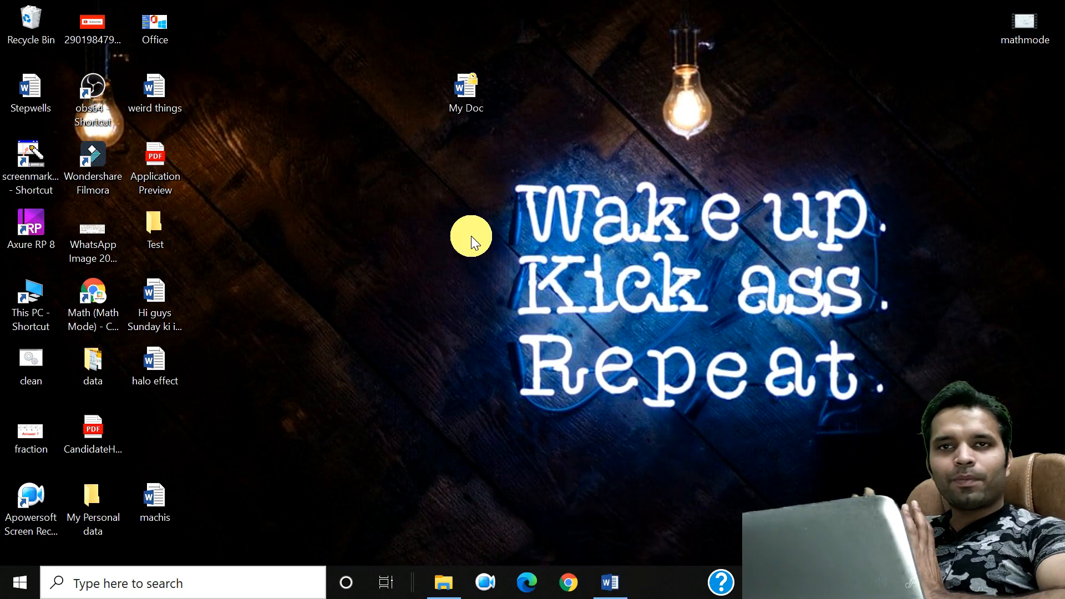
Step: Bring back the HP_TOOLS (I:) Test folder, select My Important Data Key, then close the window
click(444, 581)
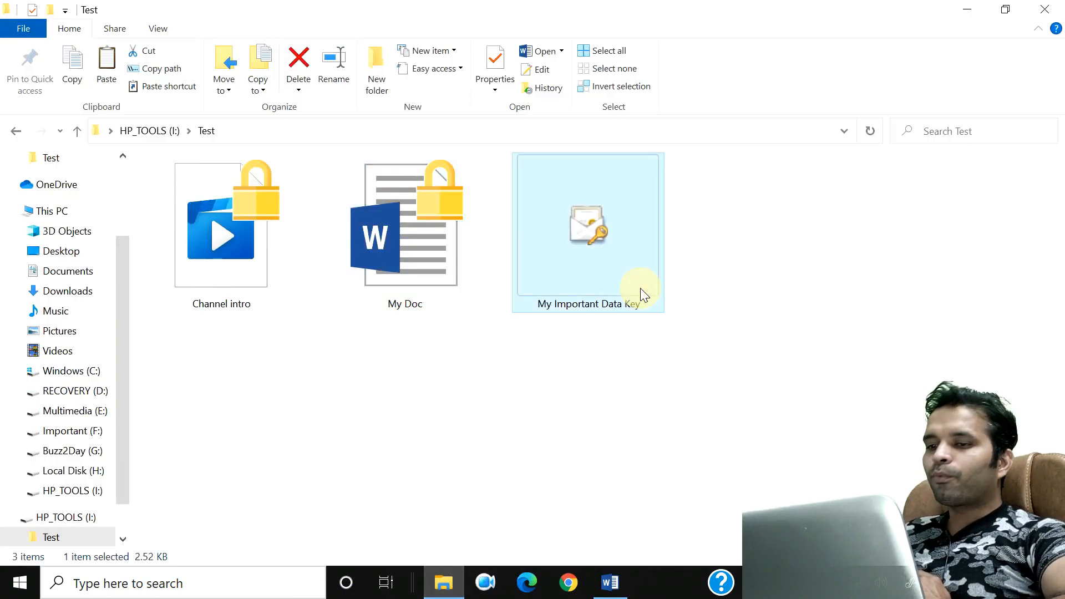
click(646, 287)
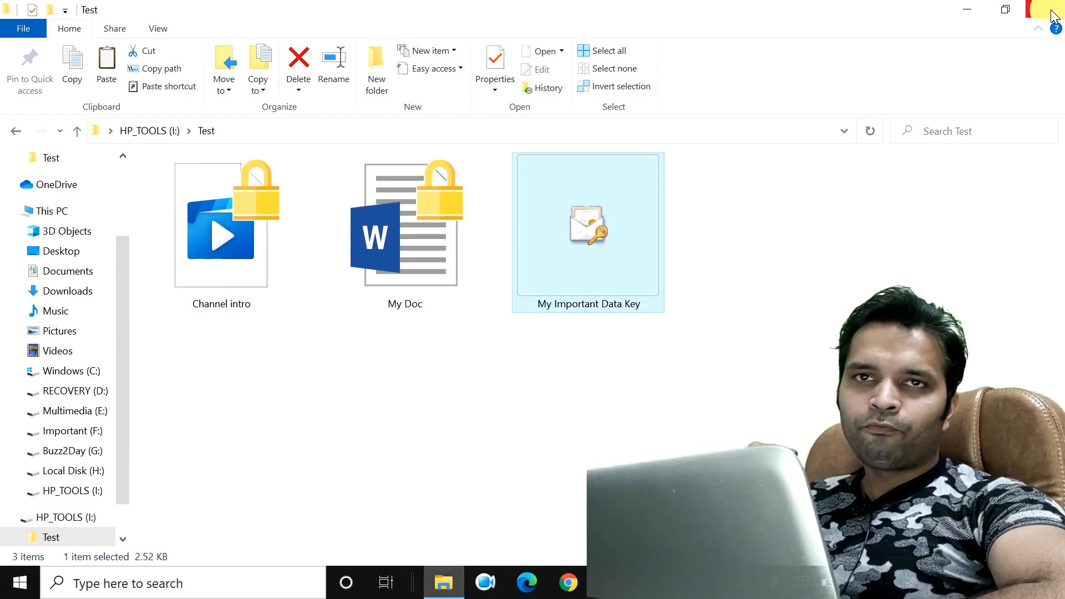
click(1052, 14)
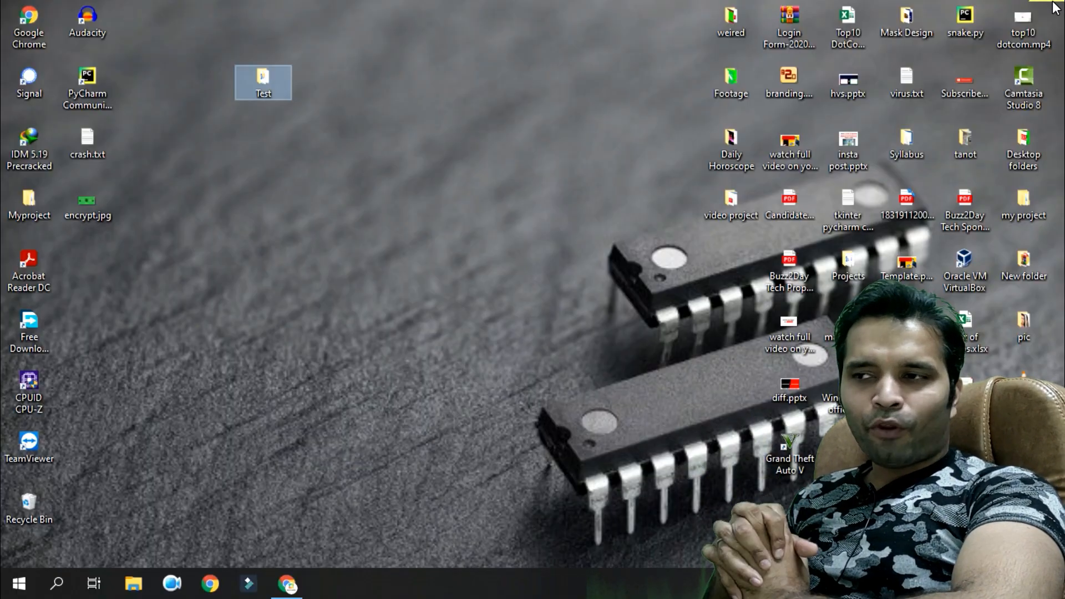